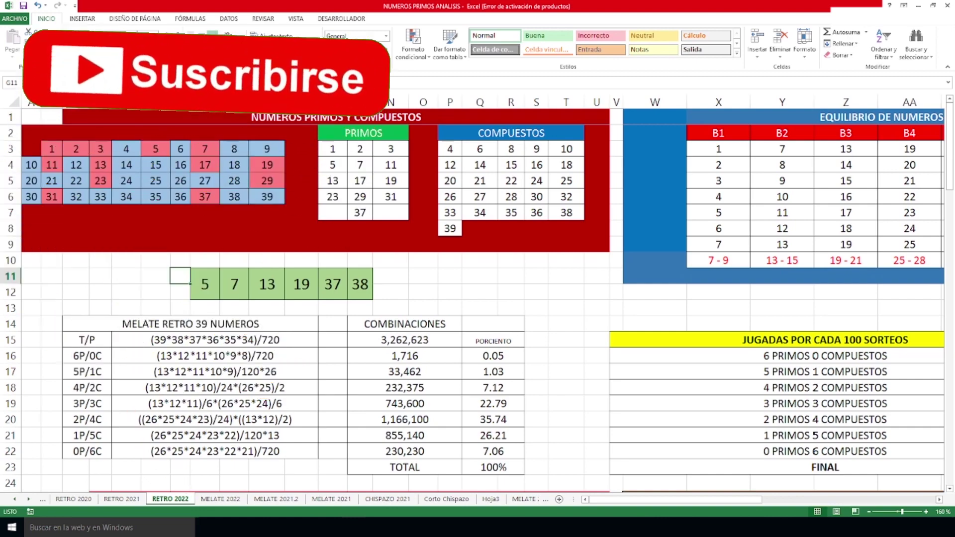
Go through the six drawn numbers 5, 7, 13, 19, 37 and 38 in the green result row
mouse_move(664, 500)
mouse_down()
mouse_move(722, 505)
mouse_move(657, 500)
mouse_up()
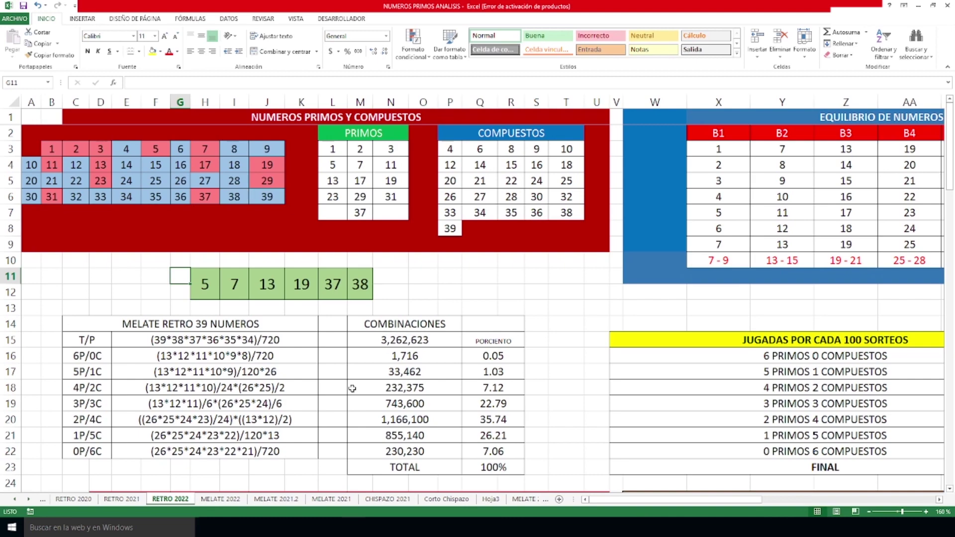
drag(659, 502, 593, 513)
click(207, 293)
click(244, 290)
click(268, 290)
click(302, 291)
click(328, 294)
click(358, 291)
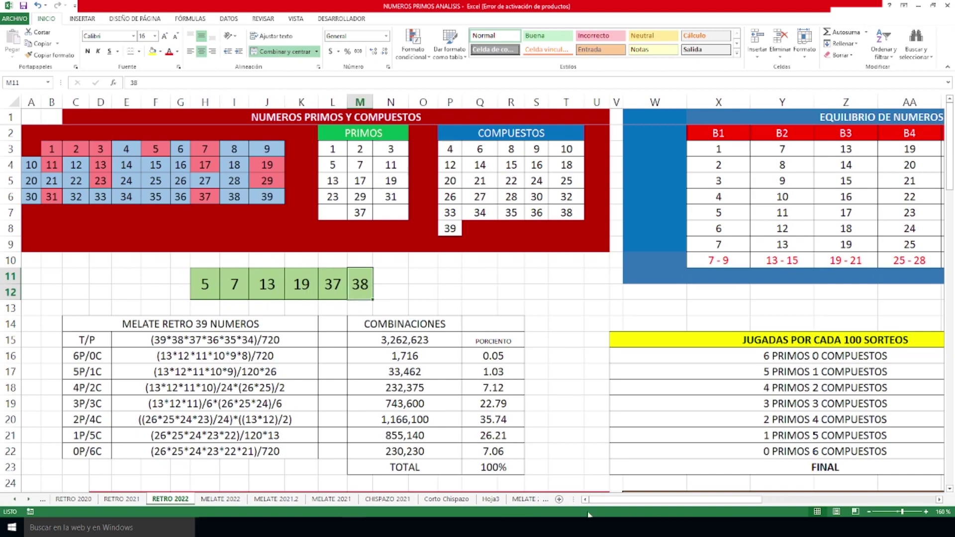
Examine the numbers of draw 1237 in the draw history and its mark in the 5p/1c column
scroll(597, 500, right, 10)
scroll(631, 416, down, 3)
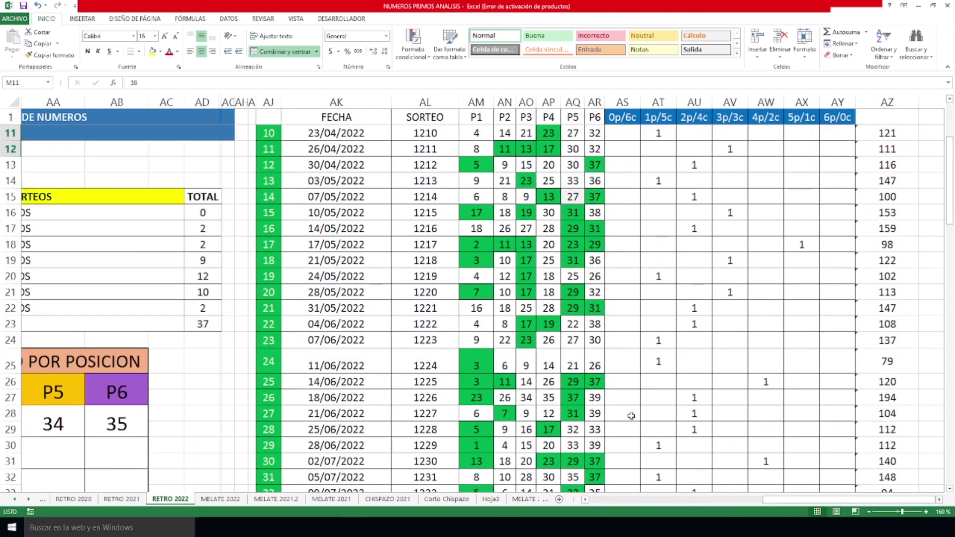
scroll(631, 416, down, 5)
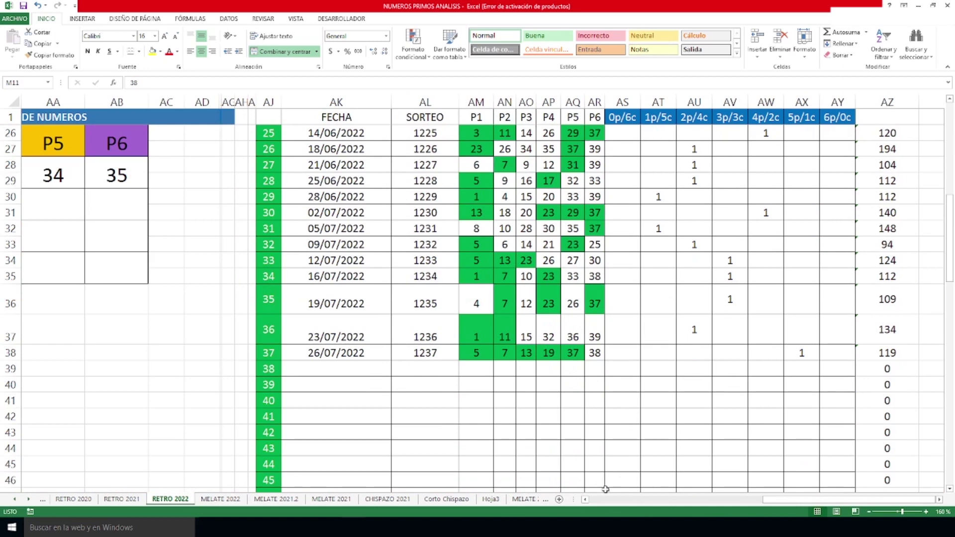
drag(483, 355, 582, 353)
click(595, 353)
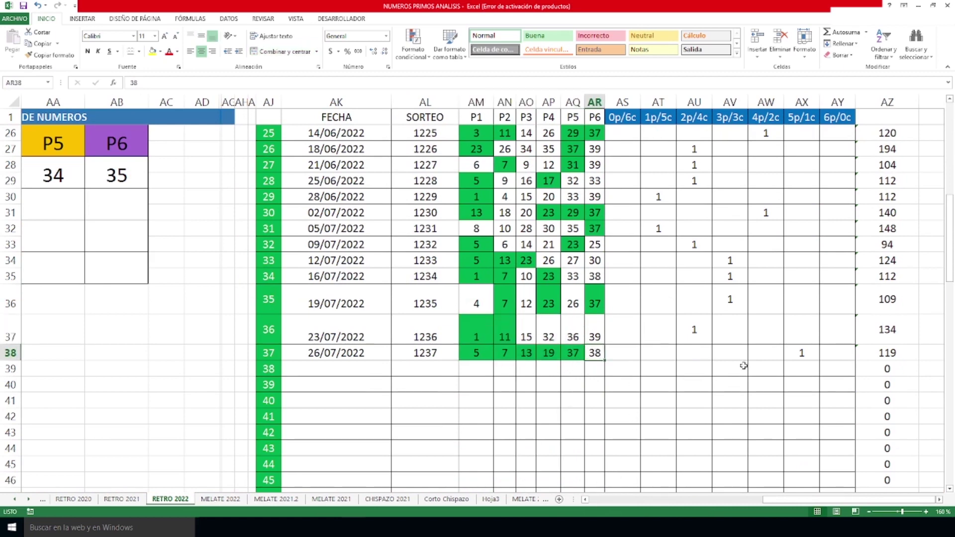
click(796, 353)
Compare the percentage for 5 primes and 1 composite with that pattern's total in the plays-per-100-draws table
scroll(796, 353, up, 5)
drag(809, 500, 703, 498)
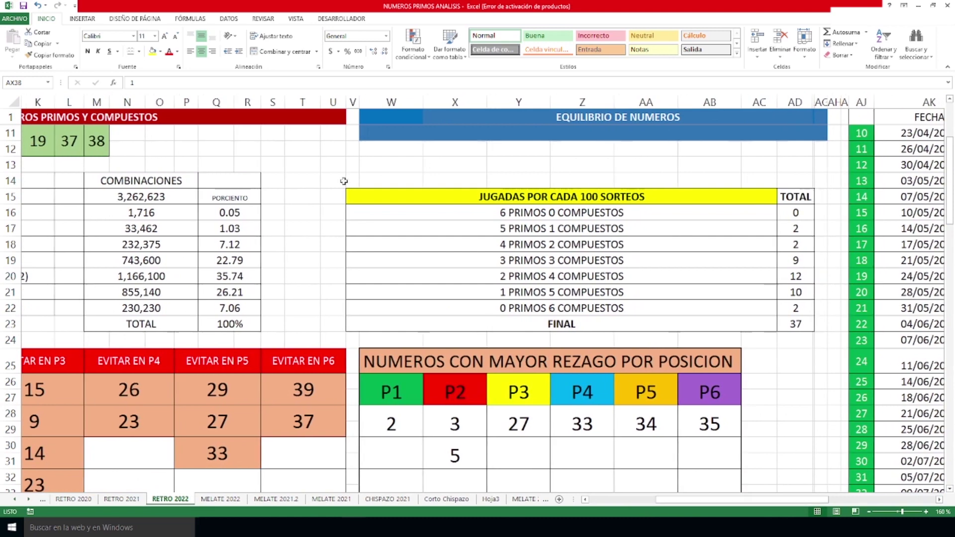
drag(229, 228, 789, 230)
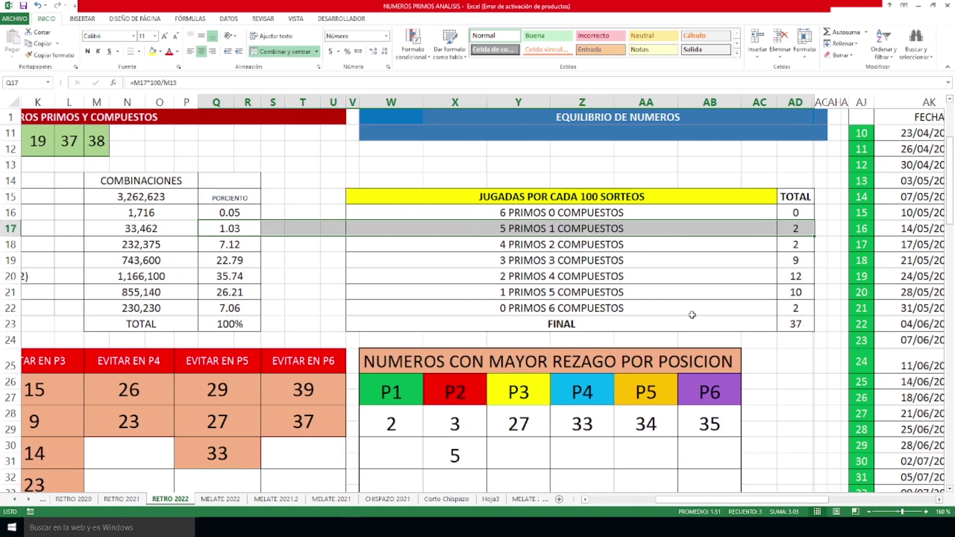
click(230, 229)
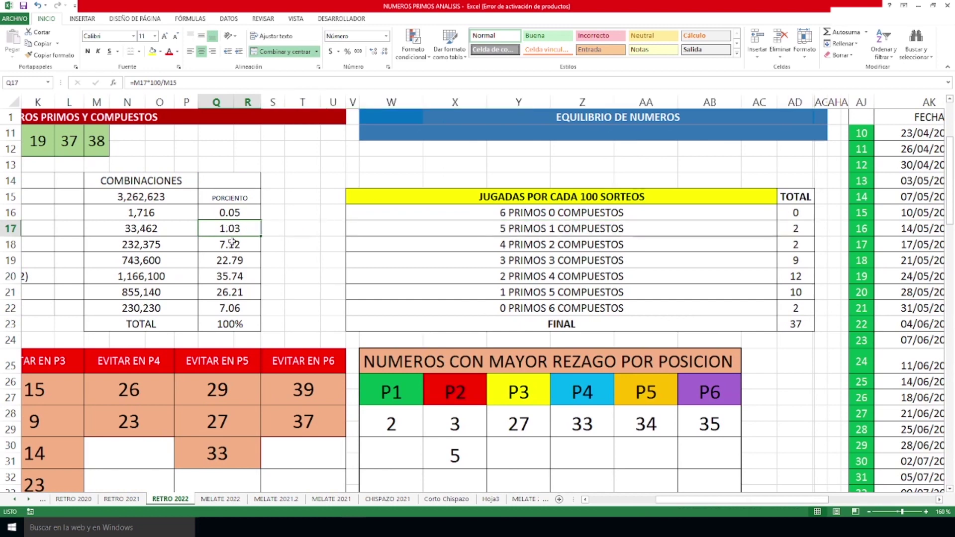
click(793, 229)
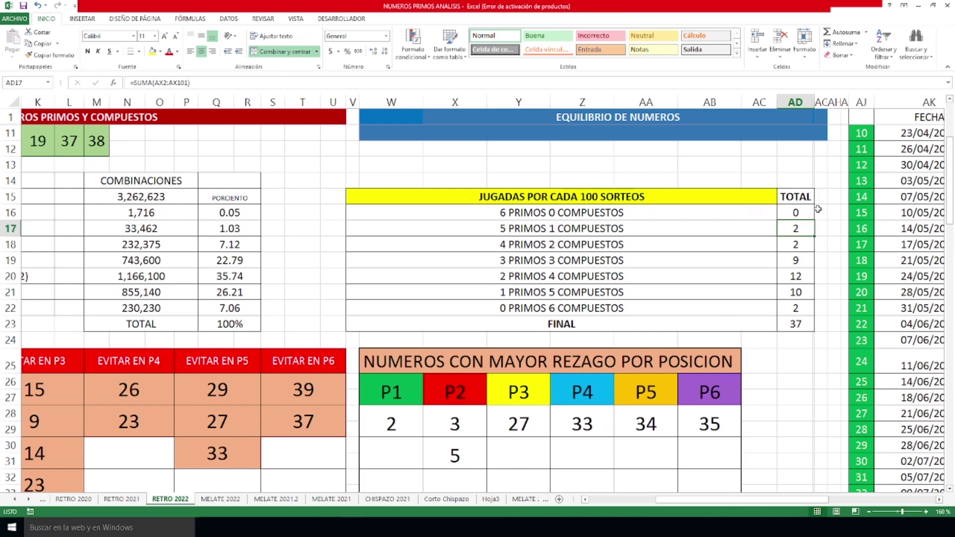
drag(812, 503, 745, 503)
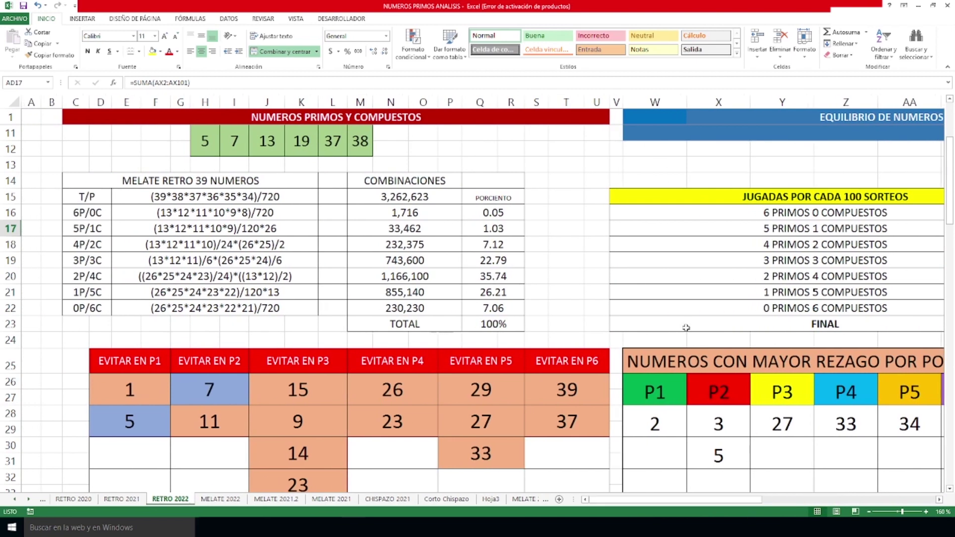
Check the highlighted 5 and 7 in the numbers-to-avoid table and examine the most-delayed numbers by position
scroll(592, 297, down, 2)
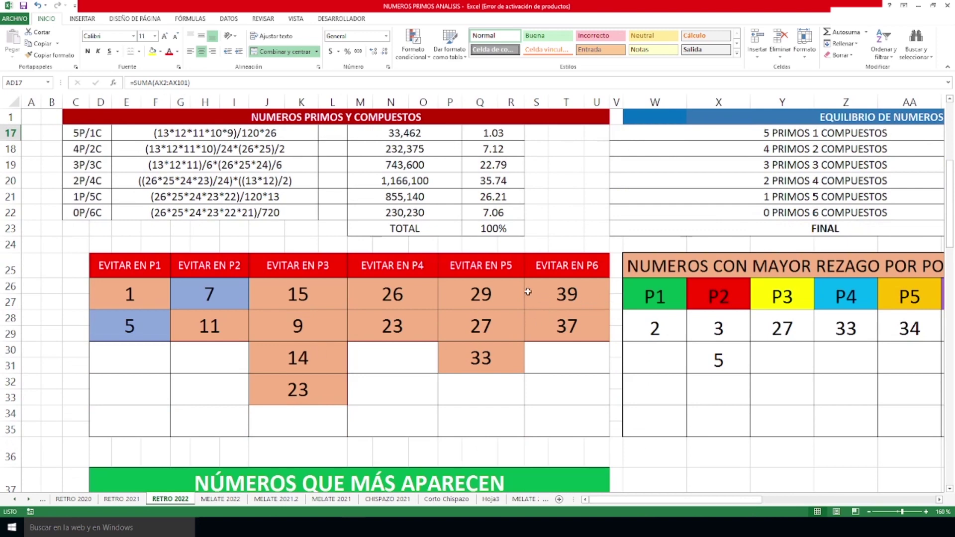
click(140, 328)
click(203, 302)
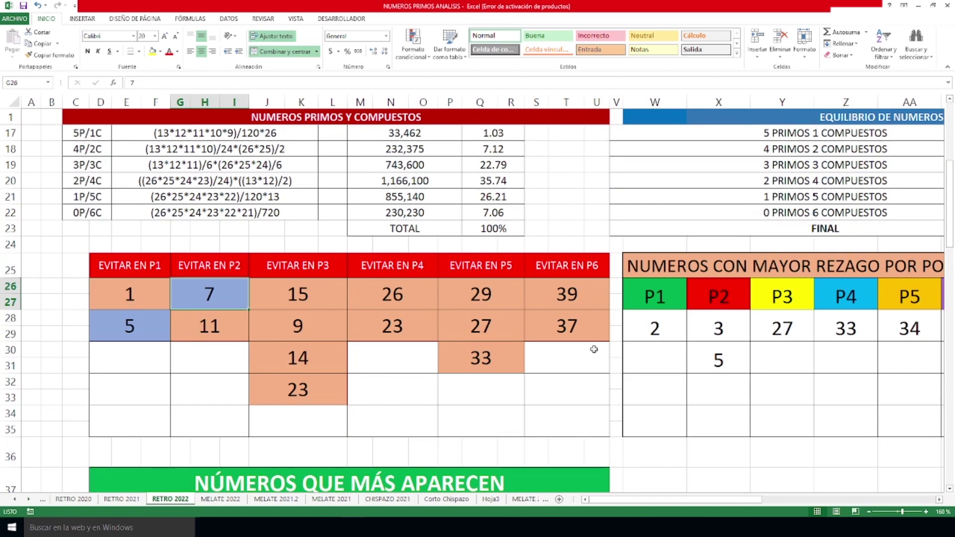
drag(616, 501, 648, 501)
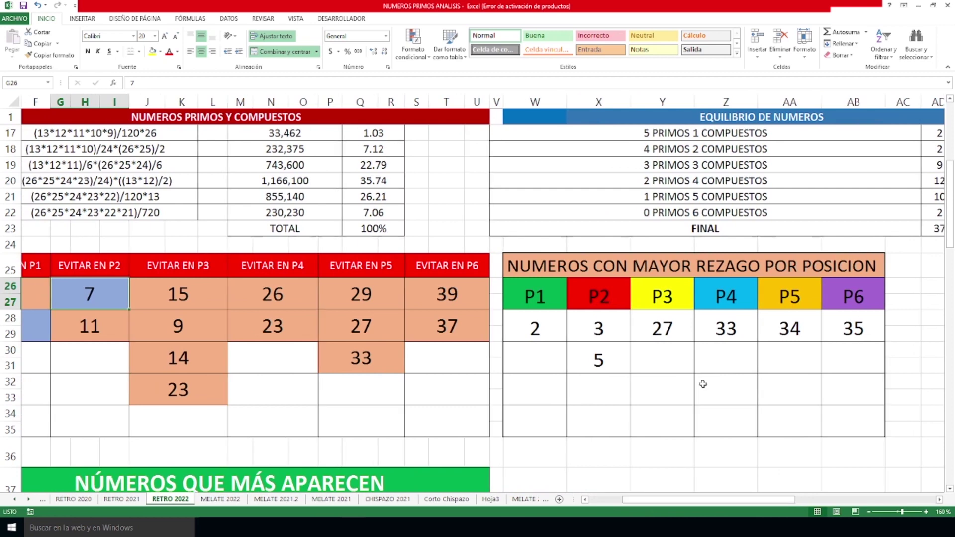
drag(730, 503, 697, 501)
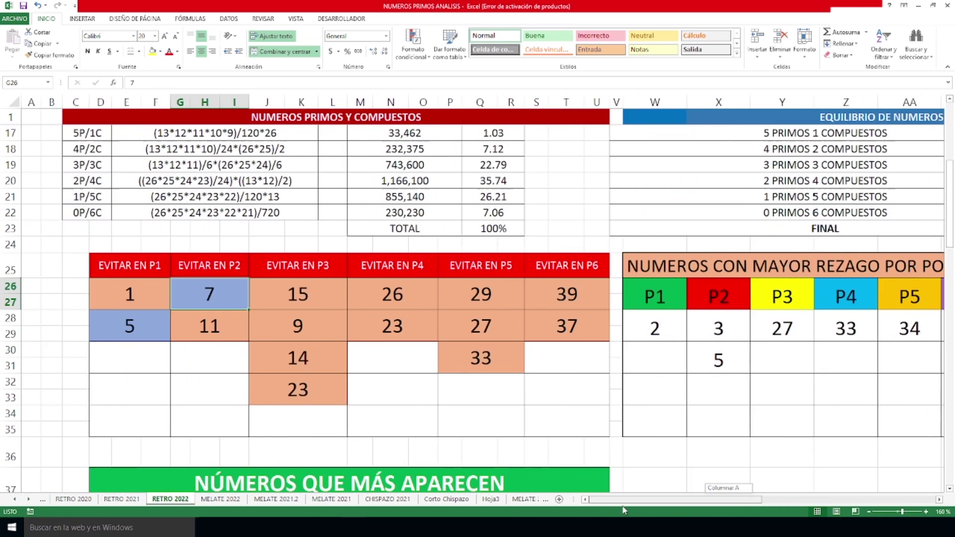
Check the highlighted 5, 7 and 38 in the table of most frequent numbers by position
scroll(491, 279, down, 3)
scroll(491, 279, down, 1)
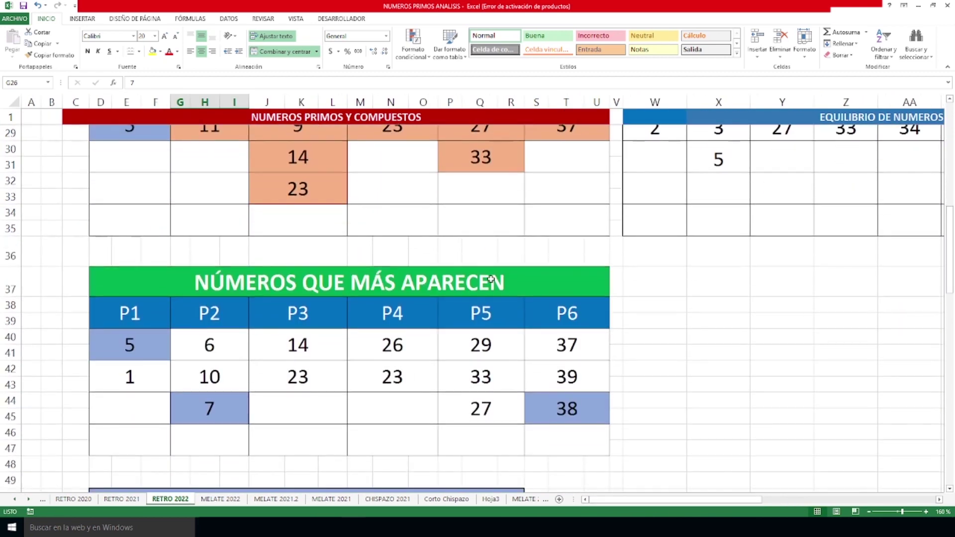
click(133, 357)
click(222, 413)
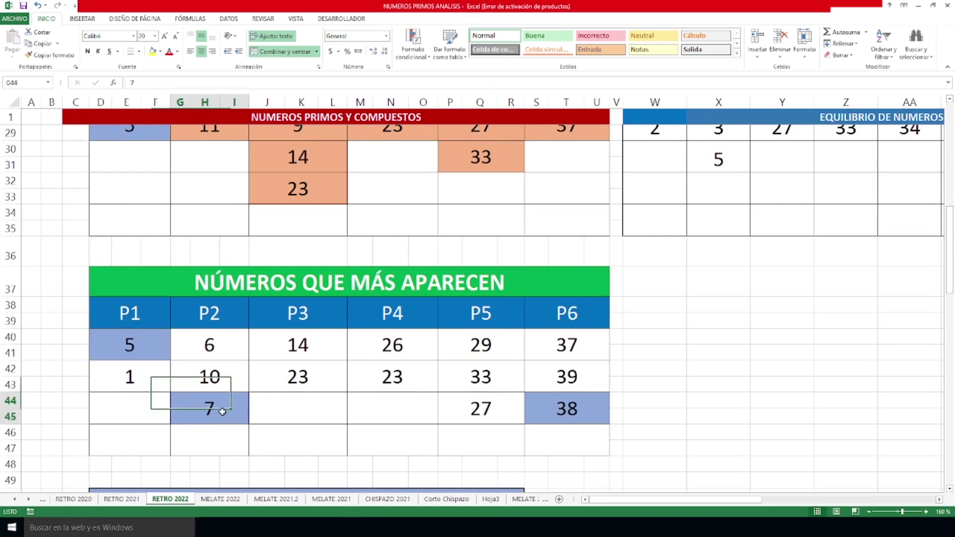
click(557, 407)
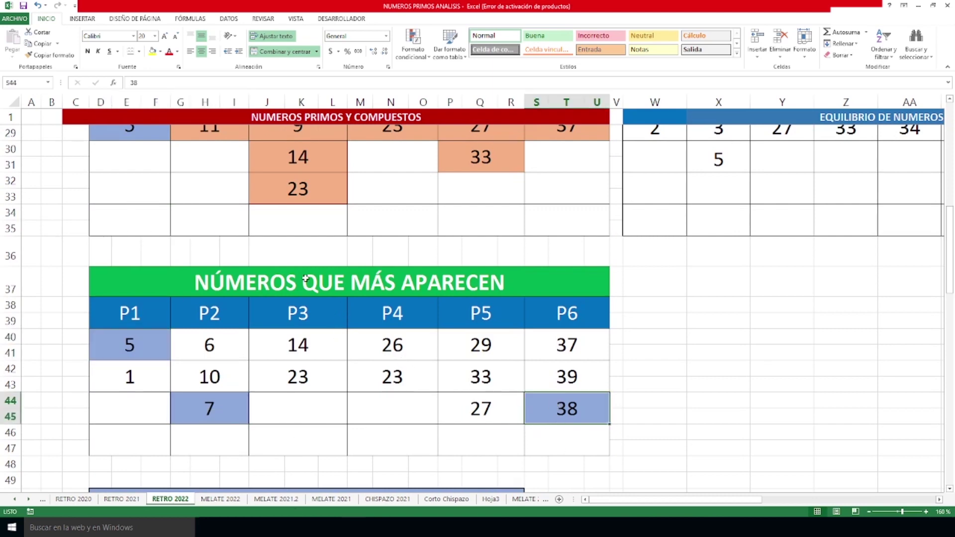
Examine the highlighted numbers 5, 13, 19, 38 and 32 in the combinable-numbers table
scroll(307, 259, down, 6)
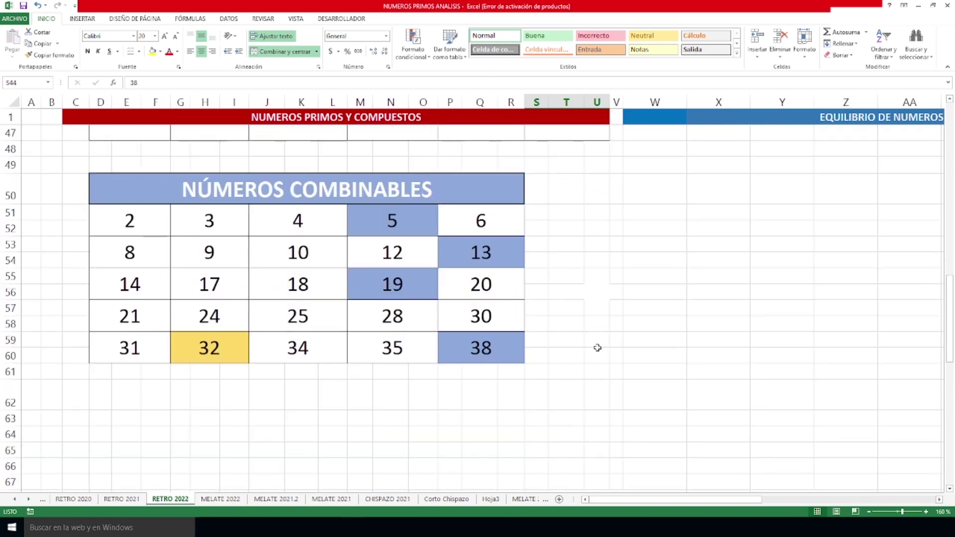
scroll(592, 360, up, 1)
ctrl+scroll(587, 367, up, 2)
scroll(585, 370, up, 1)
click(505, 260)
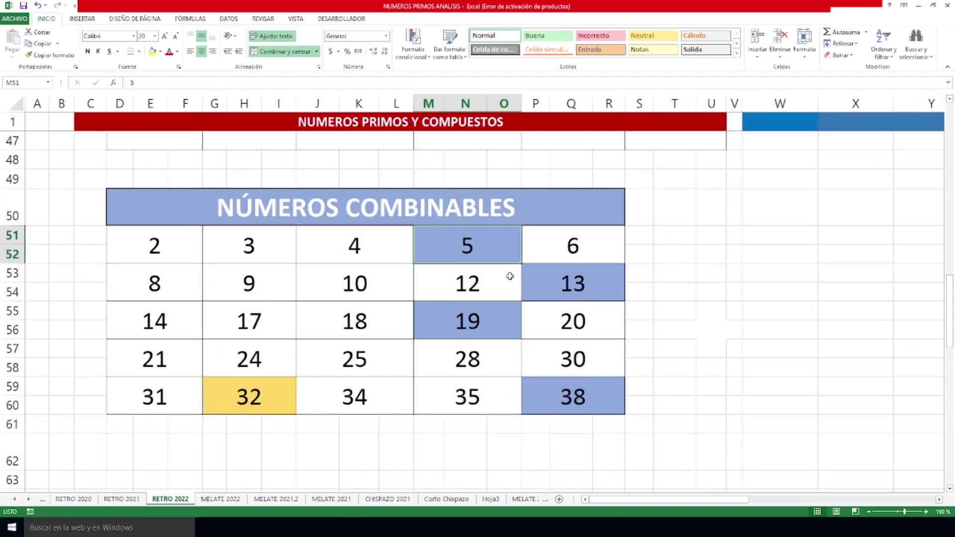
click(561, 299)
click(475, 321)
click(574, 397)
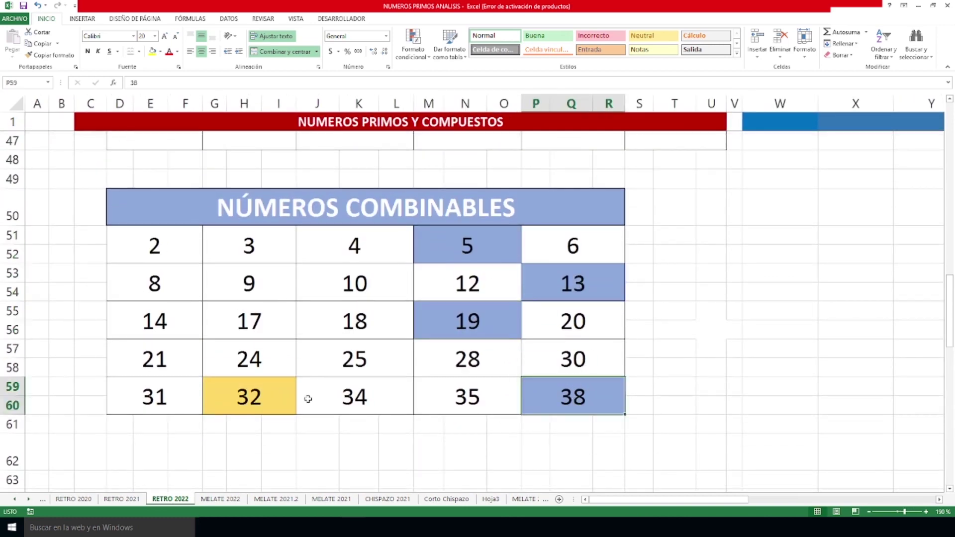
click(270, 394)
scroll(693, 468, up, 13)
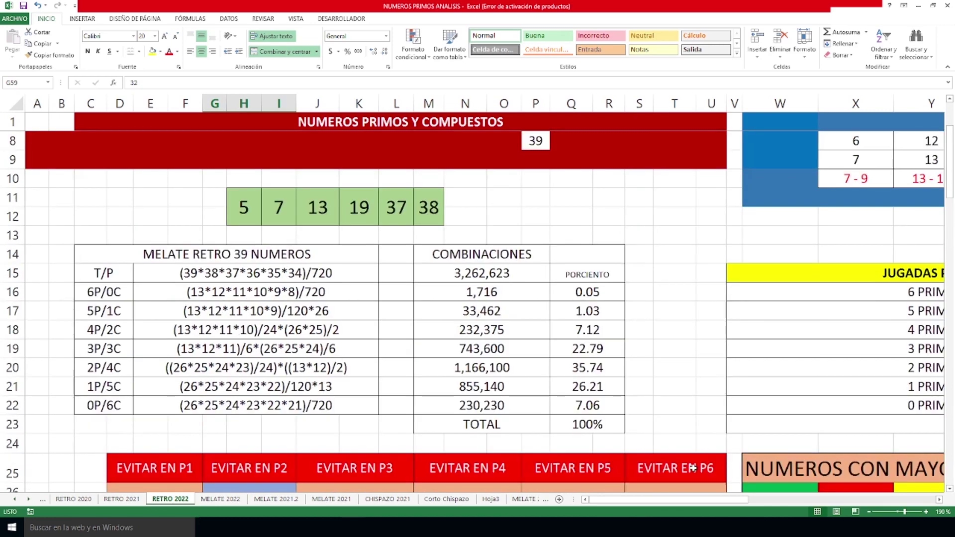
scroll(694, 468, down, 9)
scroll(694, 468, down, 4)
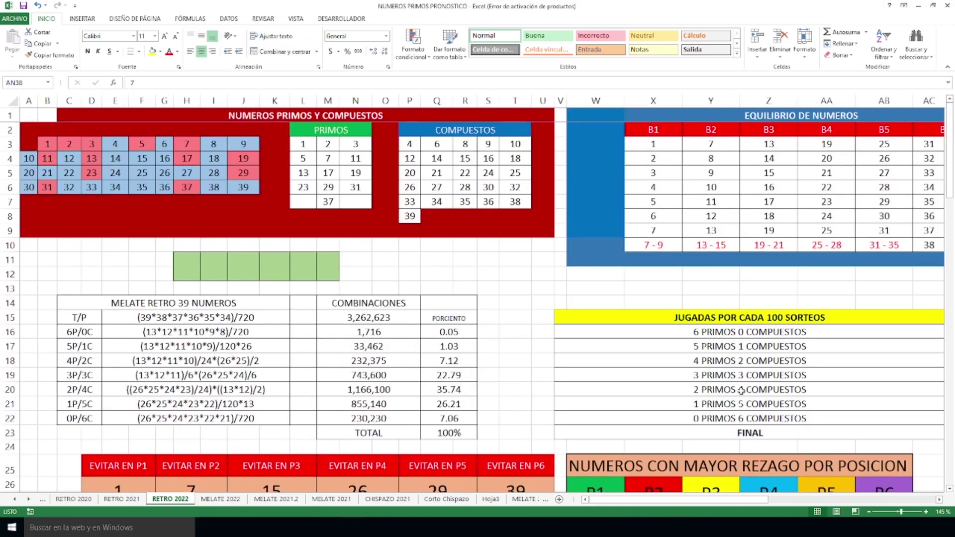
Review the draw history with its prime/composite pattern columns in the NUMEROS PRIMOS PRONOSTICO workbook
drag(766, 500, 844, 501)
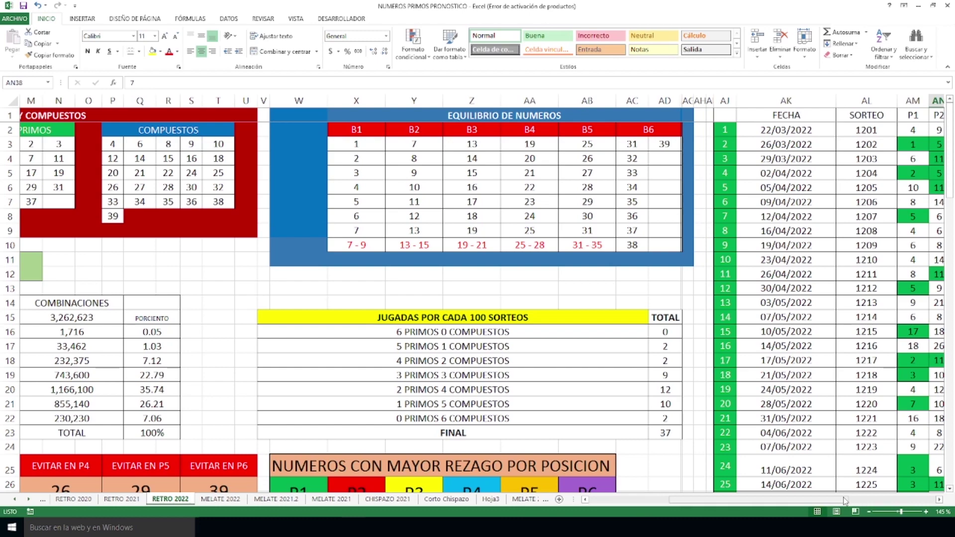
drag(845, 501, 926, 497)
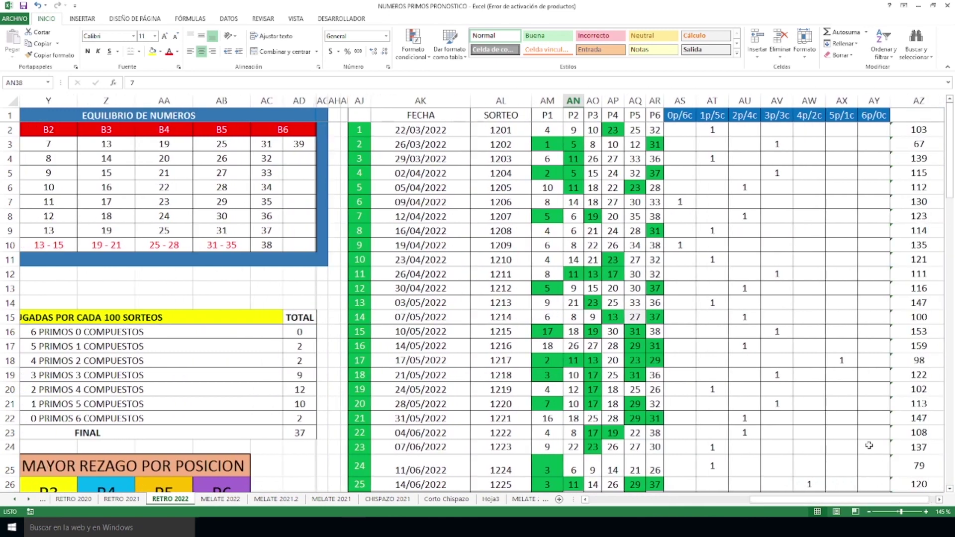
scroll(869, 445, down, 4)
scroll(869, 445, down, 2)
scroll(869, 445, up, 3)
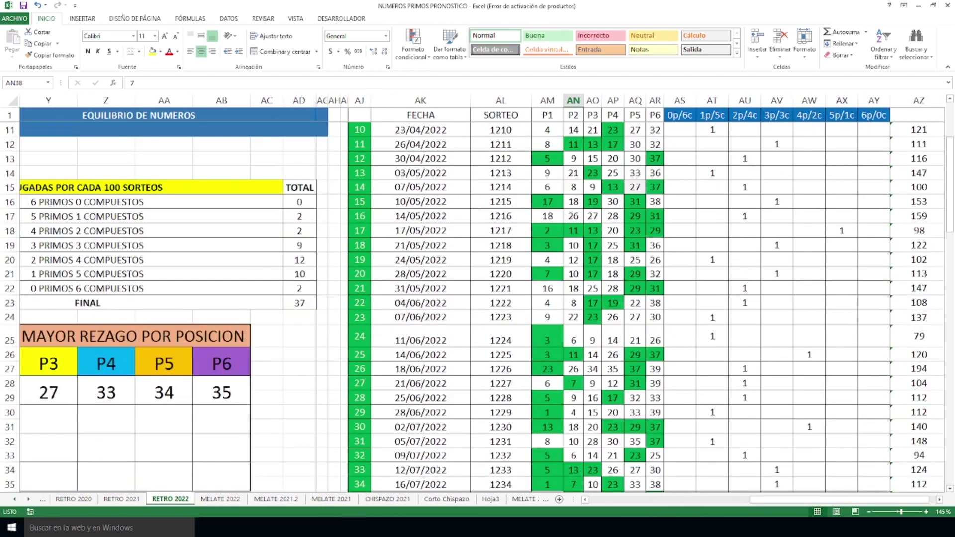
Examine the 5 primes 1 composite row and its total in the plays-per-100-draws table
drag(772, 499, 694, 489)
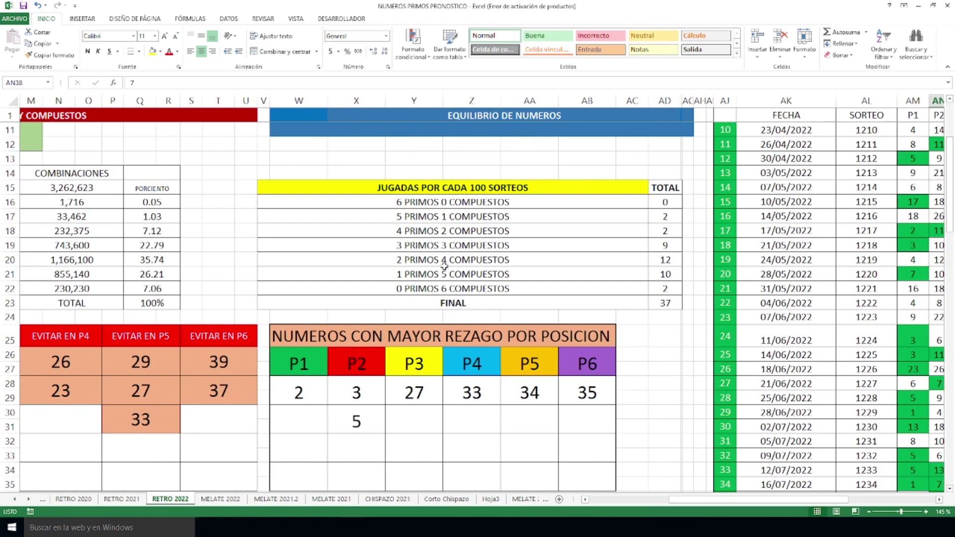
ctrl+scroll(443, 272, up, 2)
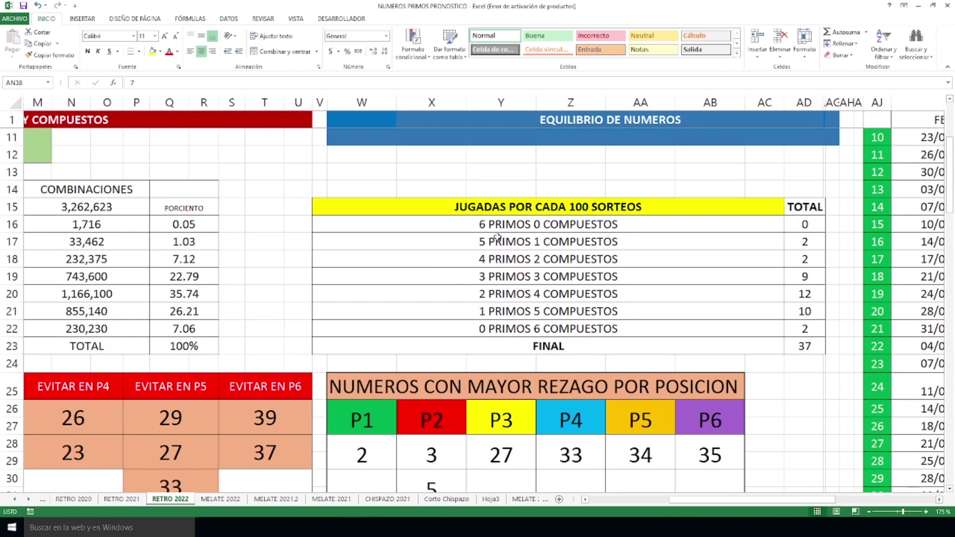
click(514, 247)
drag(818, 247, 817, 247)
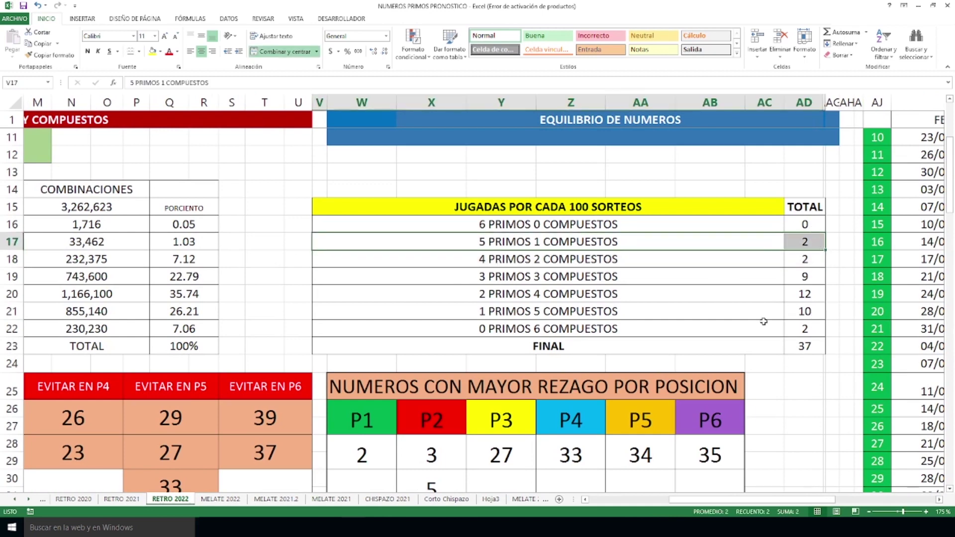
Examine the blank cells following the last marks in the 1p/5c and 3p/3c columns of the draw history
drag(699, 501, 798, 501)
scroll(841, 459, down, 3)
scroll(841, 459, down, 3)
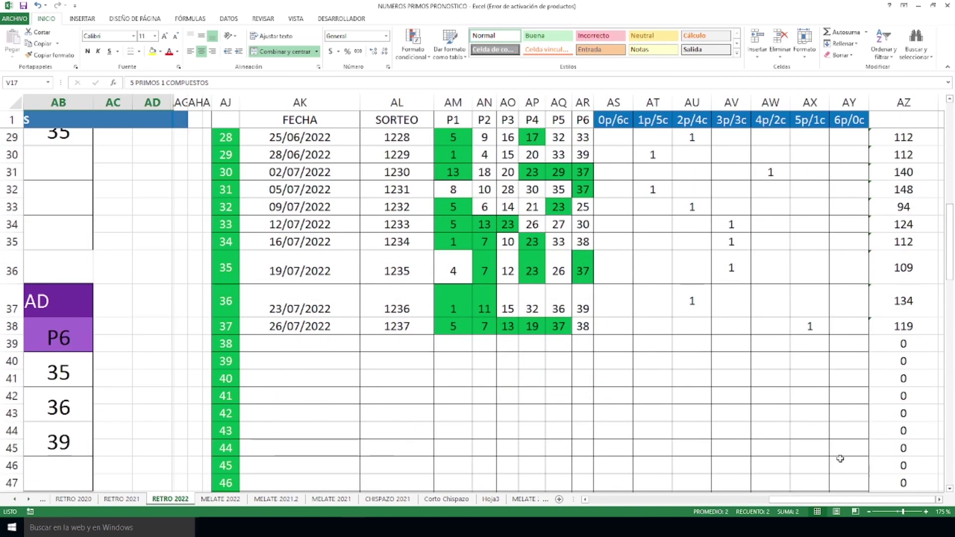
scroll(801, 475, up, 2)
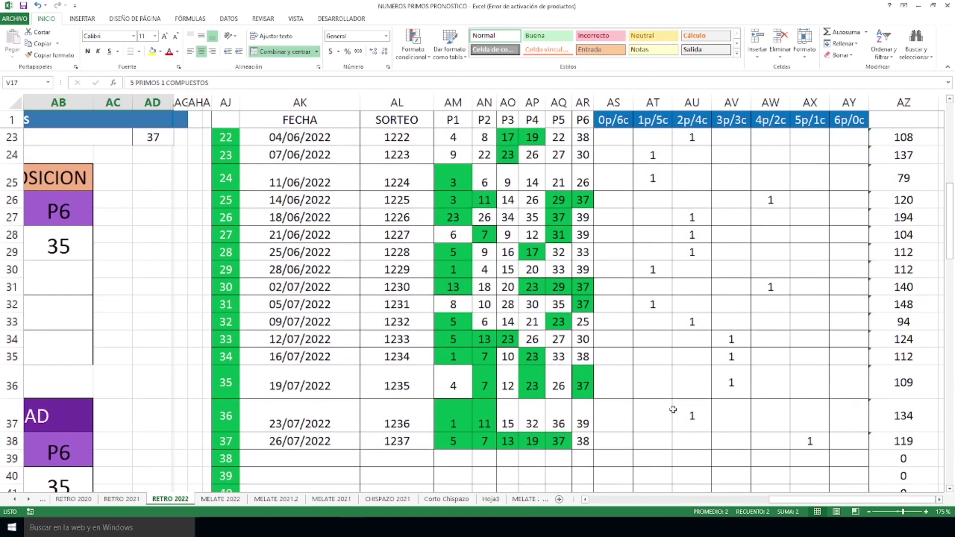
drag(657, 327, 667, 451)
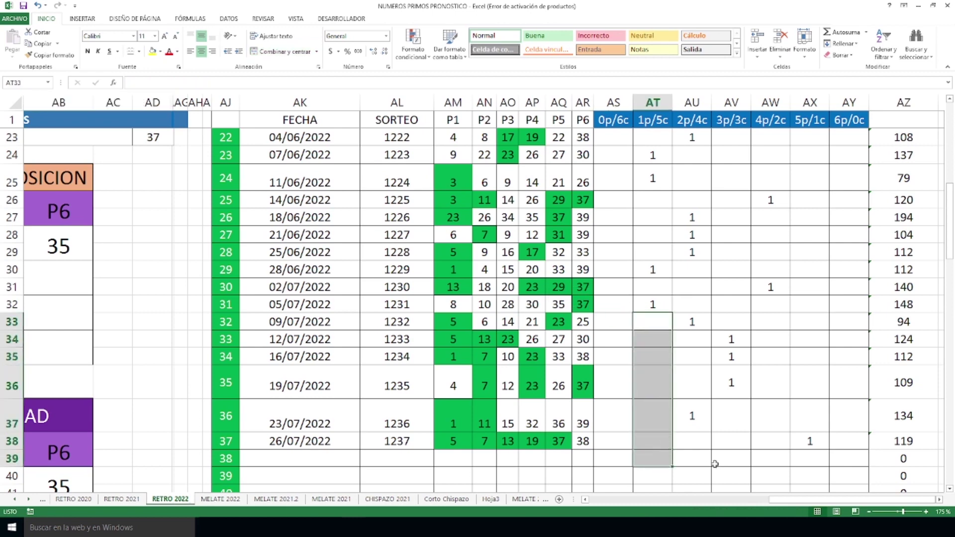
click(732, 422)
drag(732, 425, 731, 479)
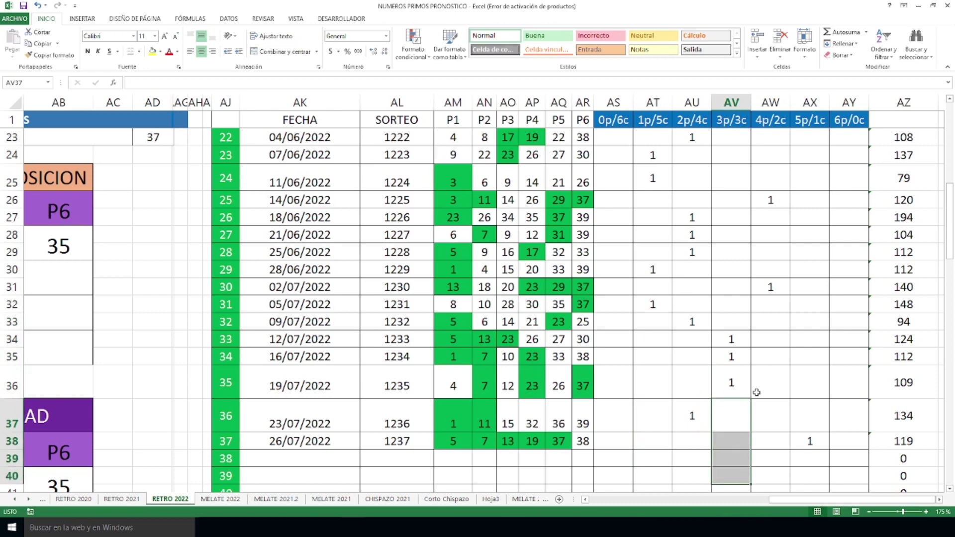
Trace the 1p/5c column's gap from draw 1232 through 1237 and select that column's cell for draw 38
scroll(756, 393, down, 1)
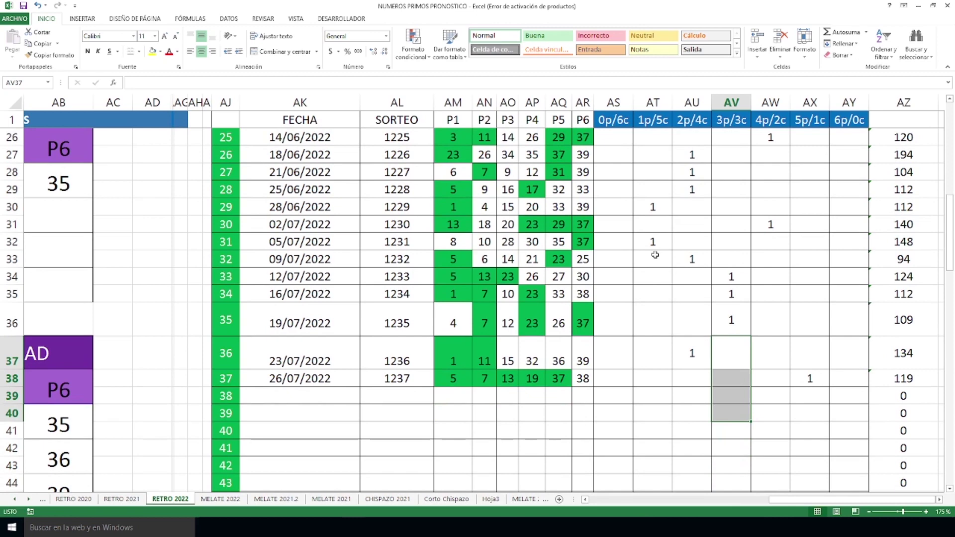
drag(655, 254, 657, 374)
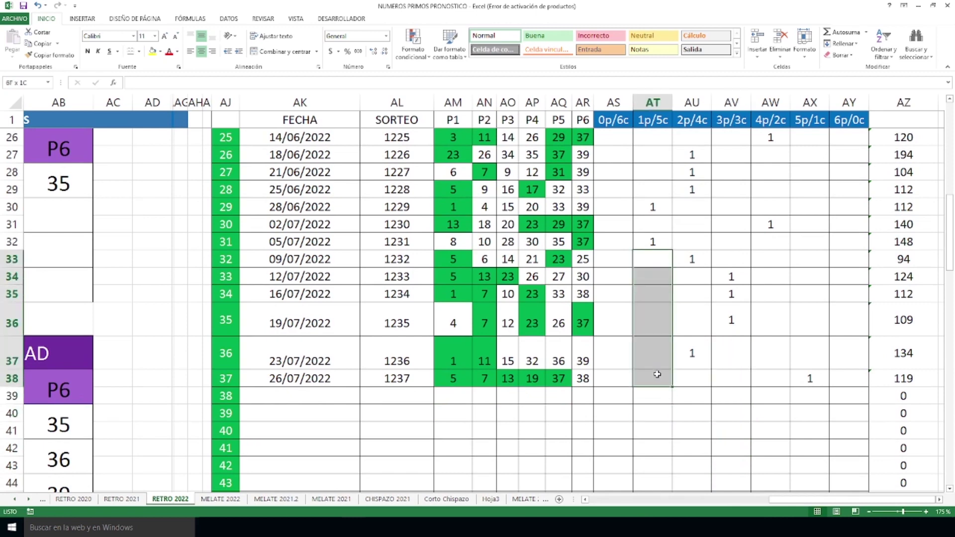
drag(656, 374, 666, 409)
click(662, 398)
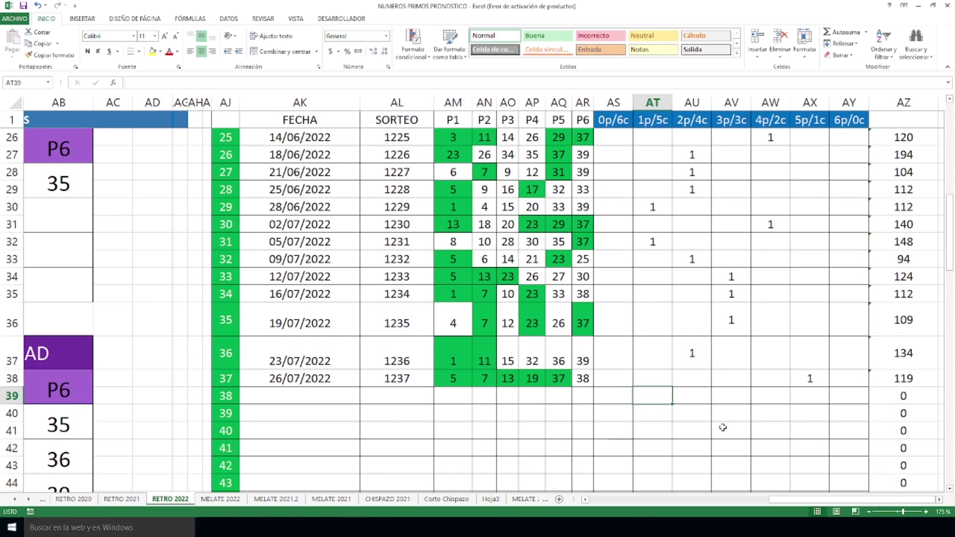
Select the 3-prime, 2-prime and 1-prime rows with their percentages and totals beside the plays-per-100-draws table
scroll(671, 298, up, 6)
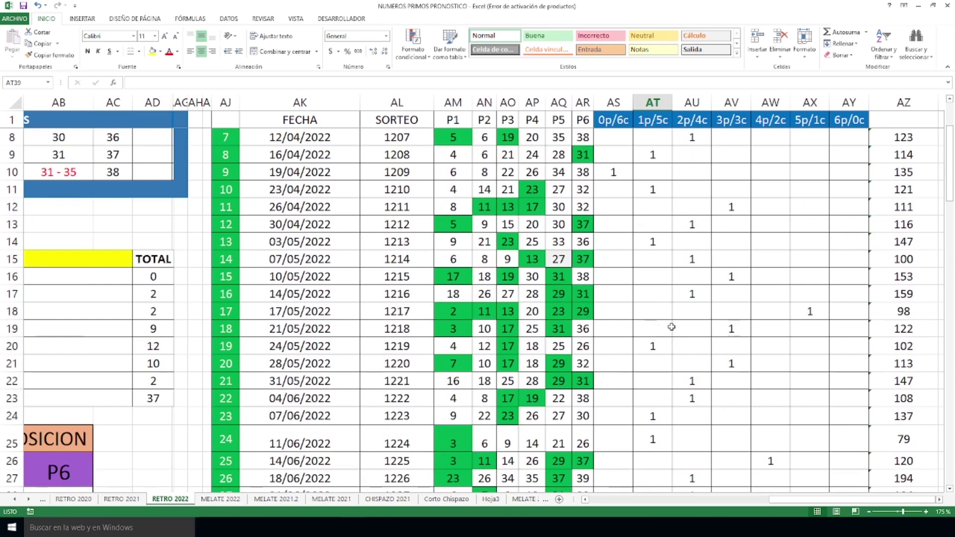
drag(816, 500, 742, 499)
drag(413, 330, 676, 358)
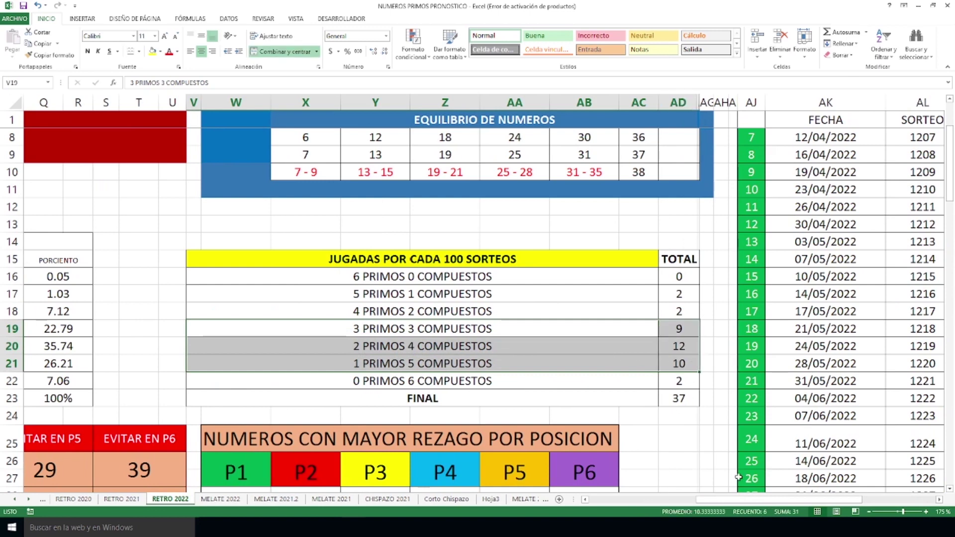
drag(74, 329, 675, 355)
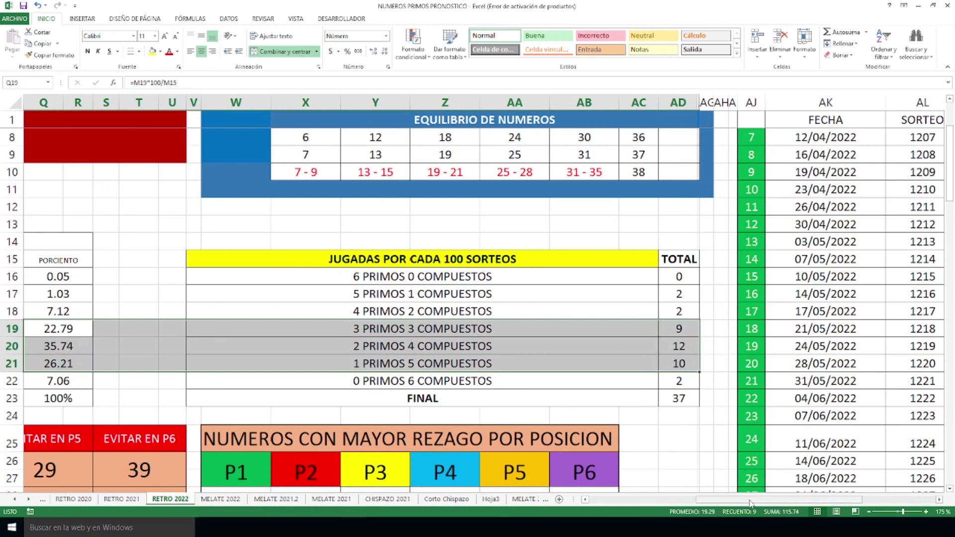
Return to the draw history and select the 1p/5c column's blank cells from row 33 through row 40
drag(735, 506, 807, 507)
scroll(808, 420, down, 2)
scroll(801, 403, down, 4)
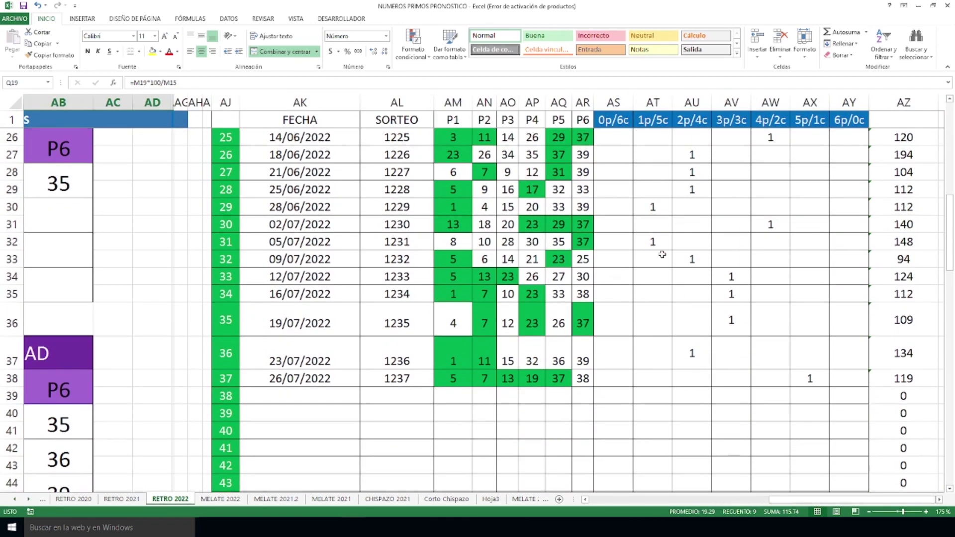
drag(660, 256, 665, 409)
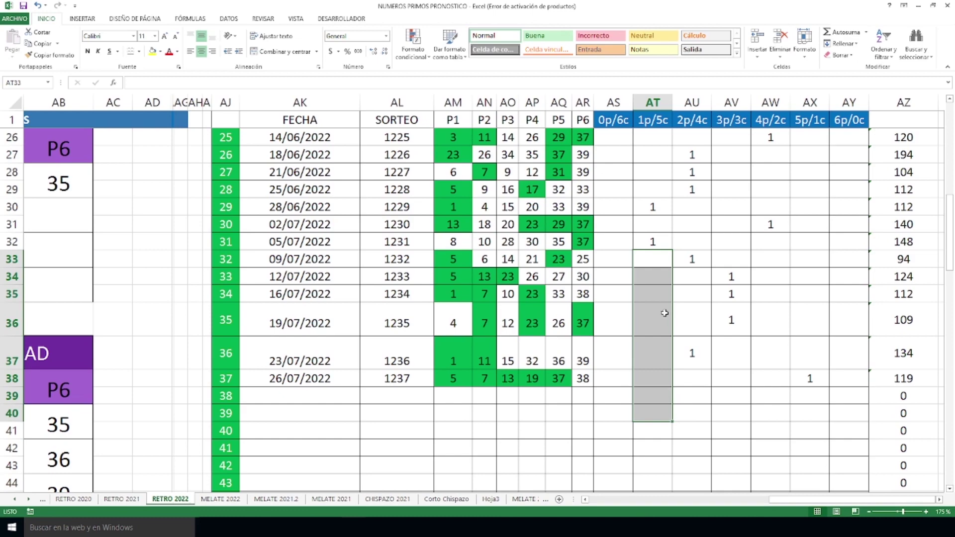
Select the 0p/6c column's blank cells from draw 1210 through 1237 and check the earlier marks above them
scroll(766, 345, up, 7)
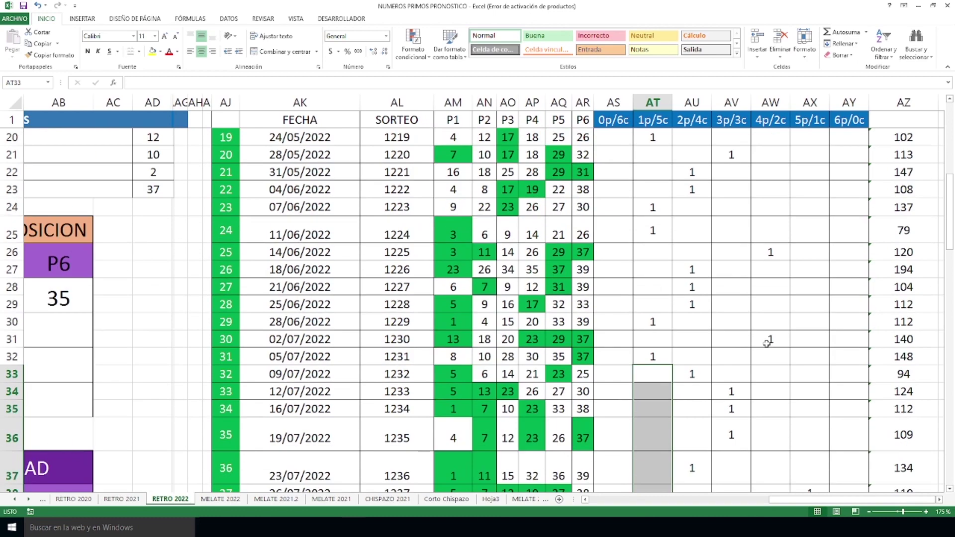
drag(613, 236, 622, 401)
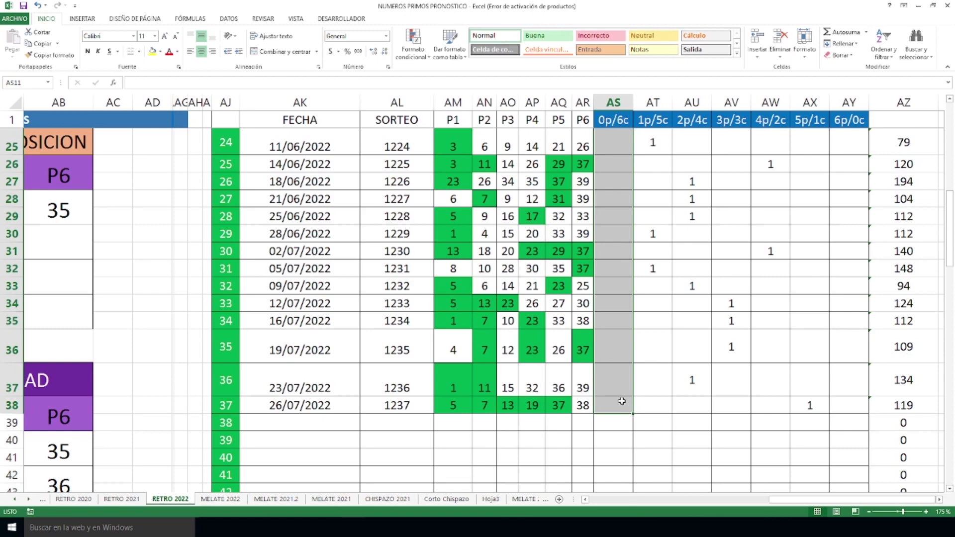
scroll(699, 376, up, 8)
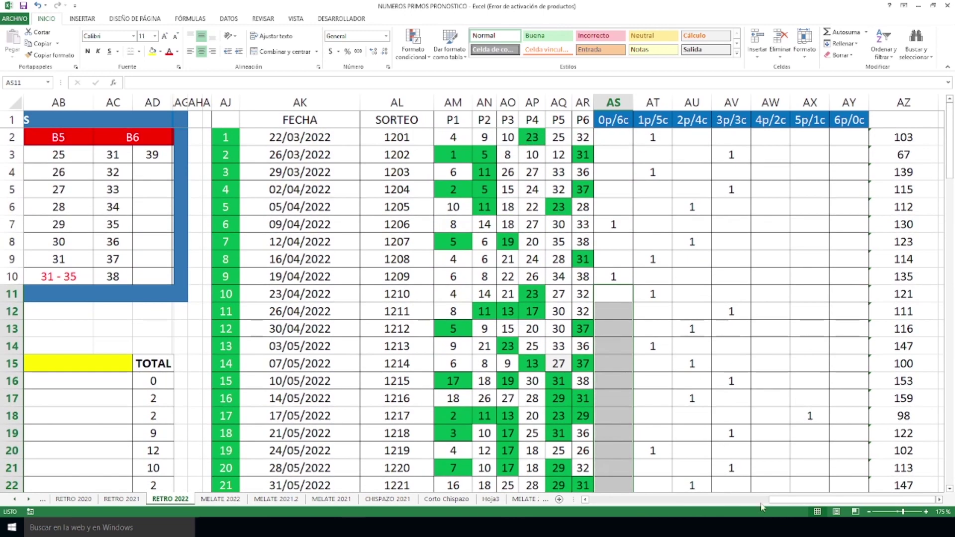
Go through the numbers to avoid in positions P1, P2 and P3, selecting their cells down to 23 in P3
drag(829, 500, 628, 504)
scroll(621, 401, down, 5)
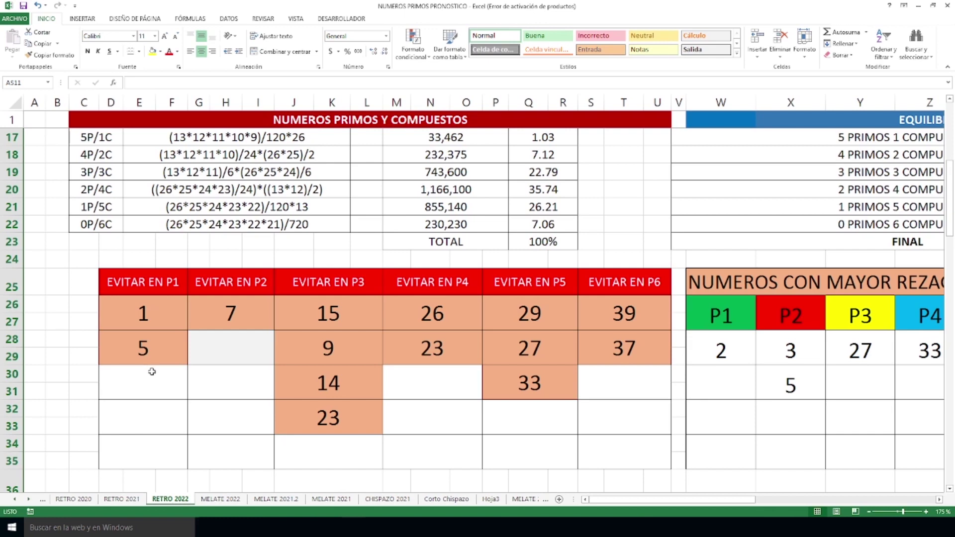
click(160, 316)
click(157, 347)
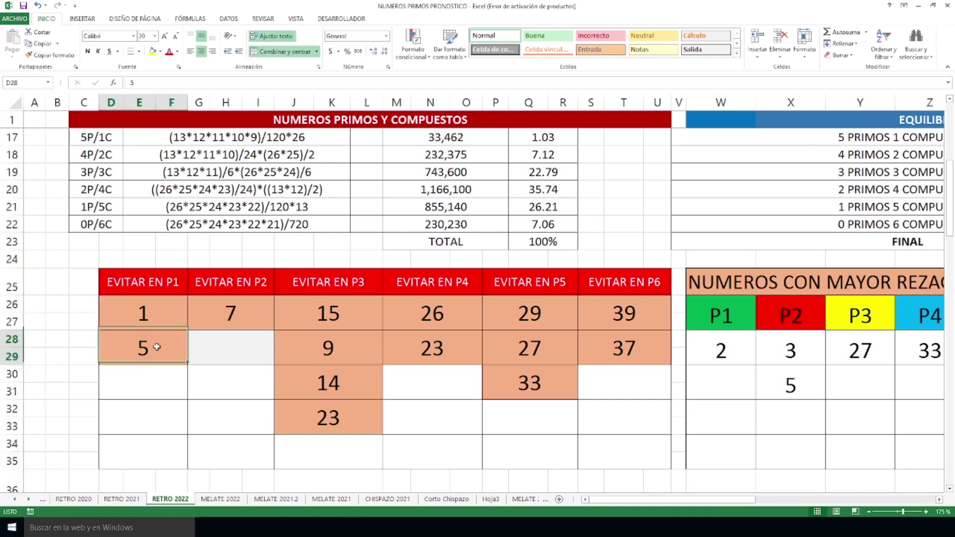
click(225, 310)
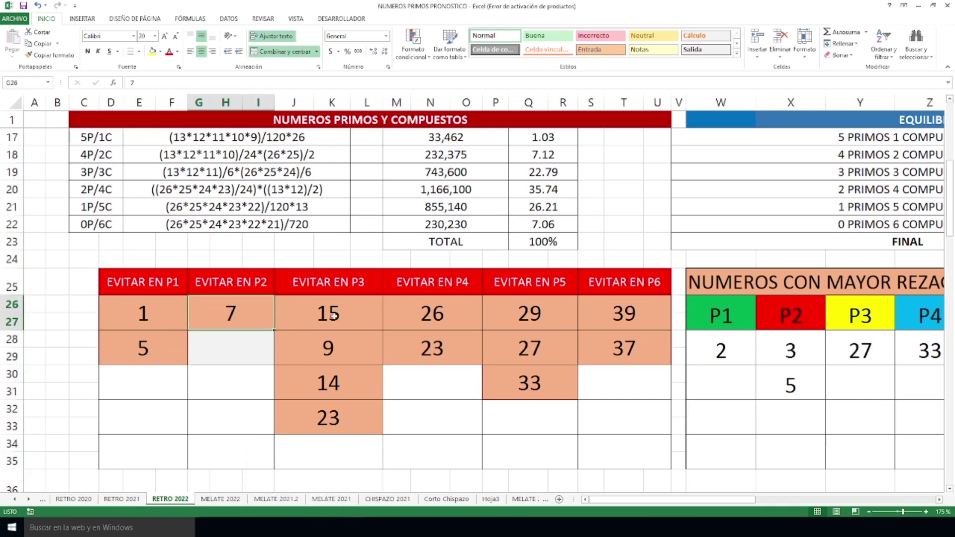
key(Right)
click(337, 347)
click(338, 378)
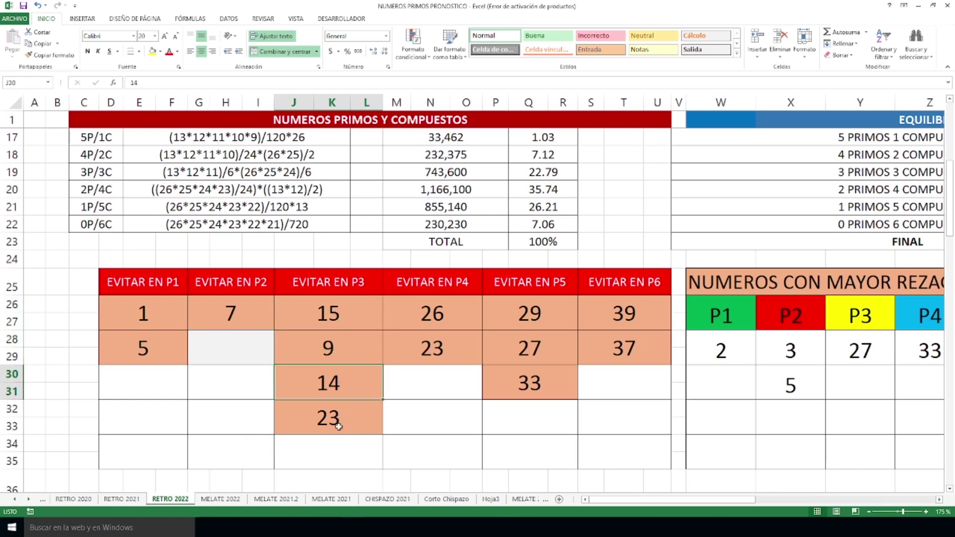
click(340, 421)
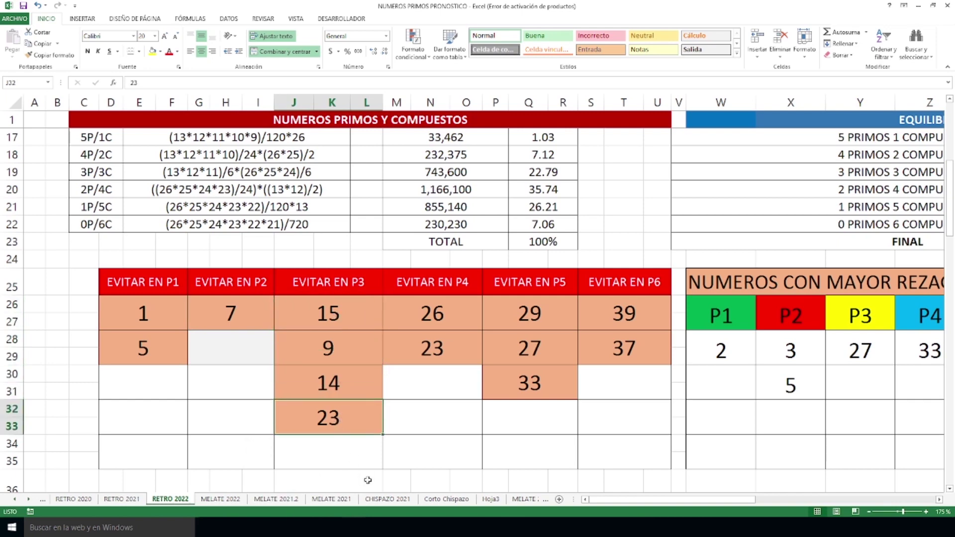
Go through the numbers to avoid in positions P4, P5 and P6, ending on 37 in P6
click(439, 313)
click(444, 359)
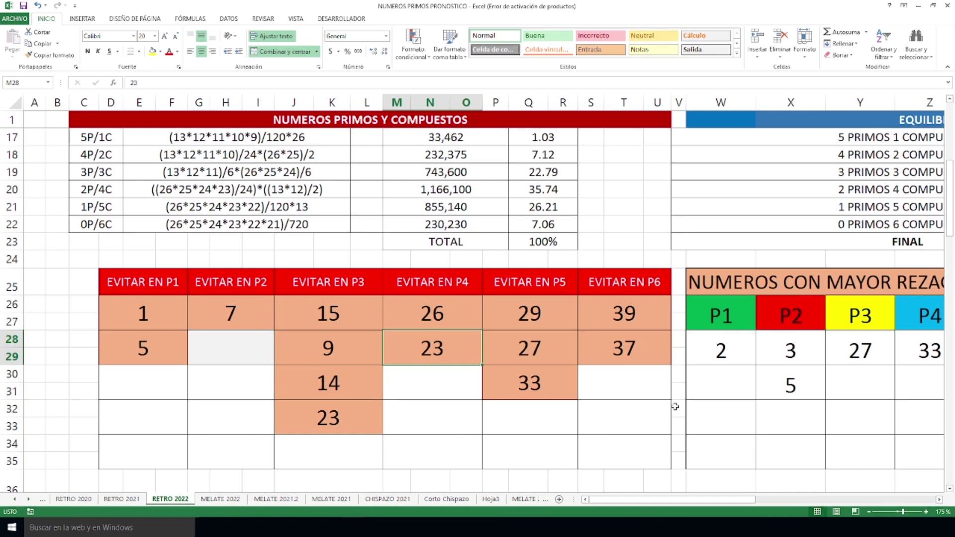
click(553, 325)
click(537, 346)
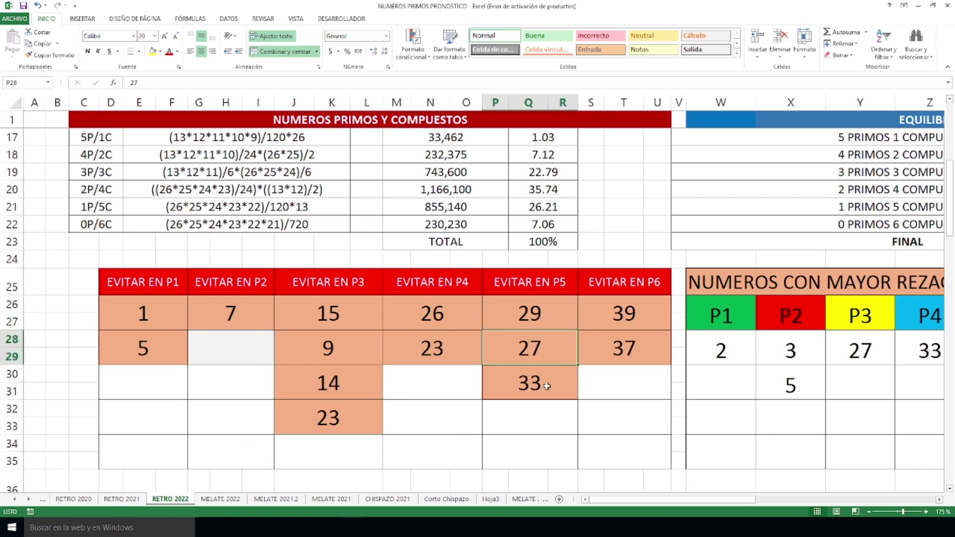
click(547, 384)
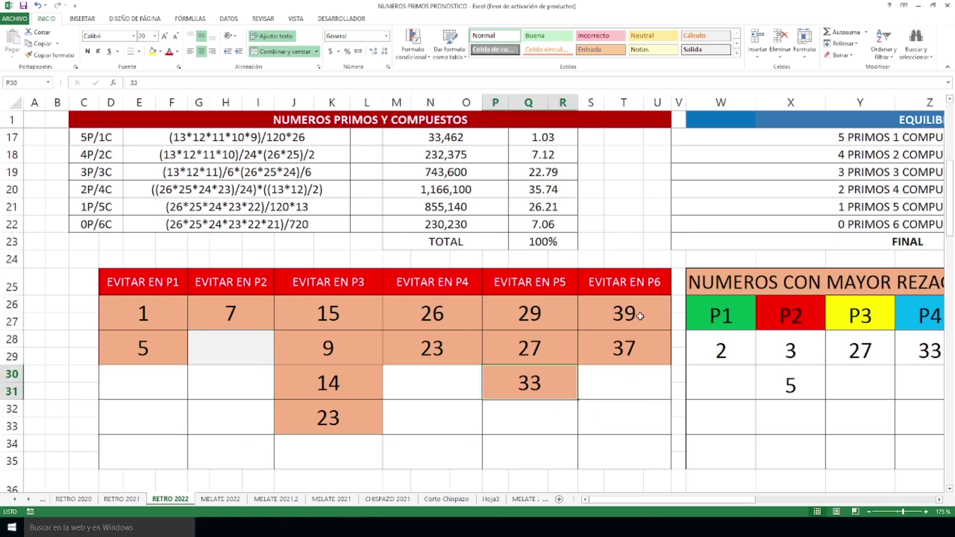
click(633, 355)
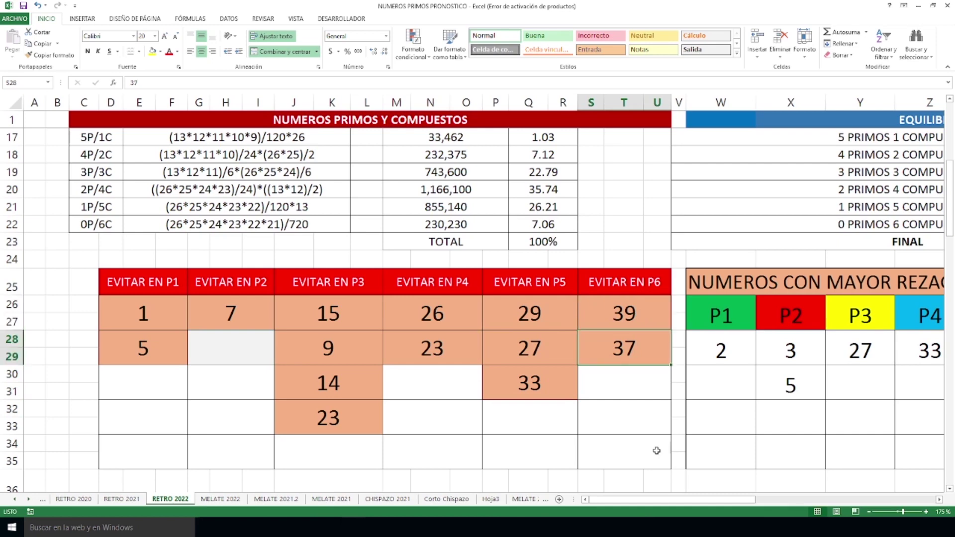
Examine the NUMEROS CON MAYOR REZAGO POR POSICION table for positions P1 through P6
drag(657, 502, 709, 504)
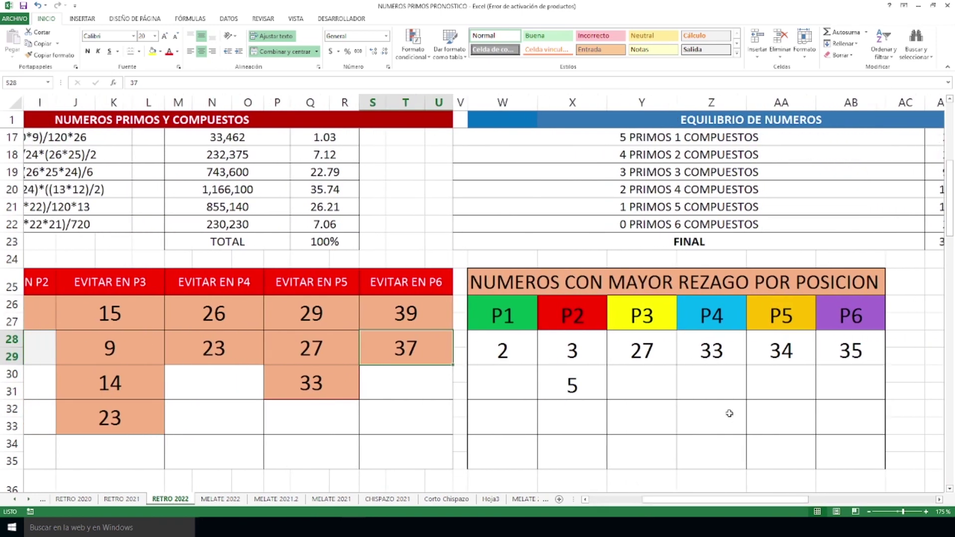
scroll(729, 414, down, 1)
ctrl+scroll(727, 438, up, 1)
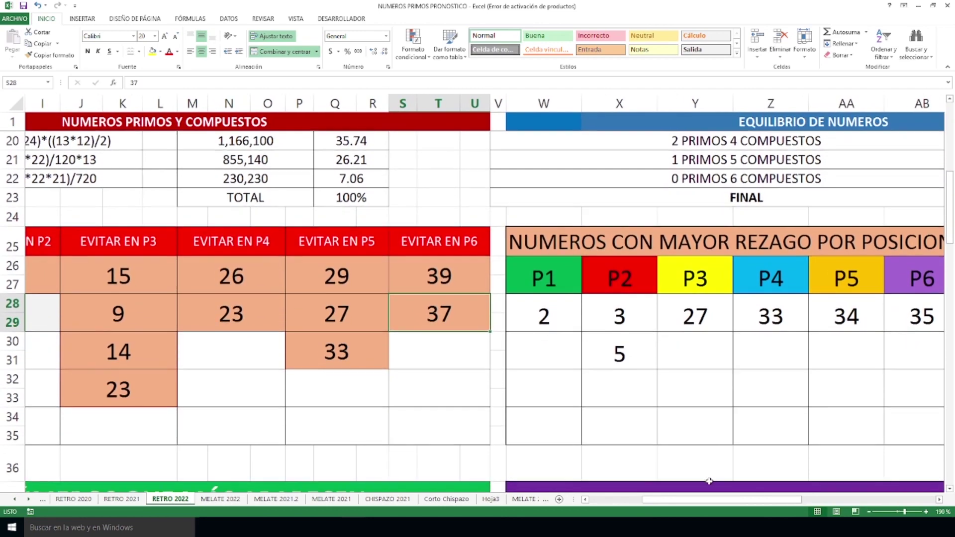
drag(694, 506, 720, 507)
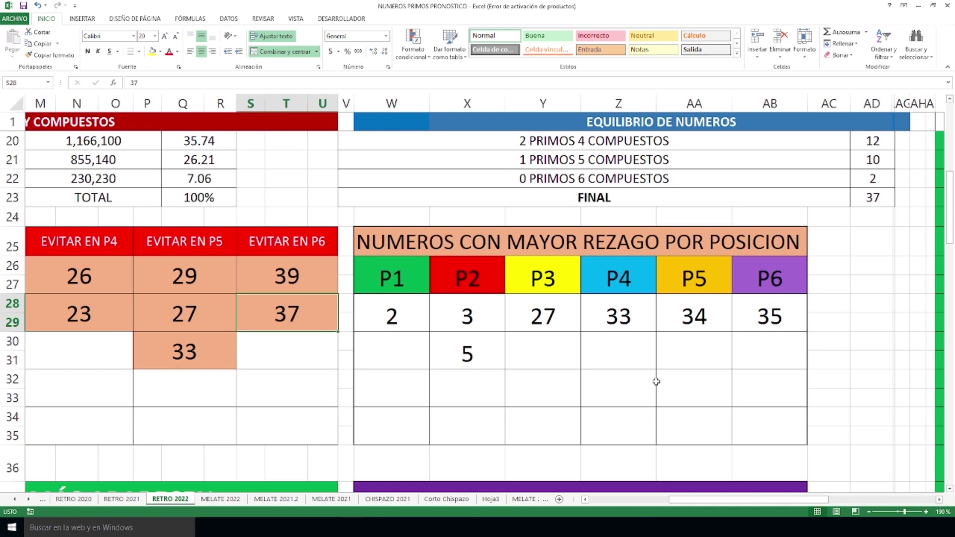
Go back to the EVITAR EN P1–P6 table and enlarge it to 235% for another review
drag(720, 507, 556, 512)
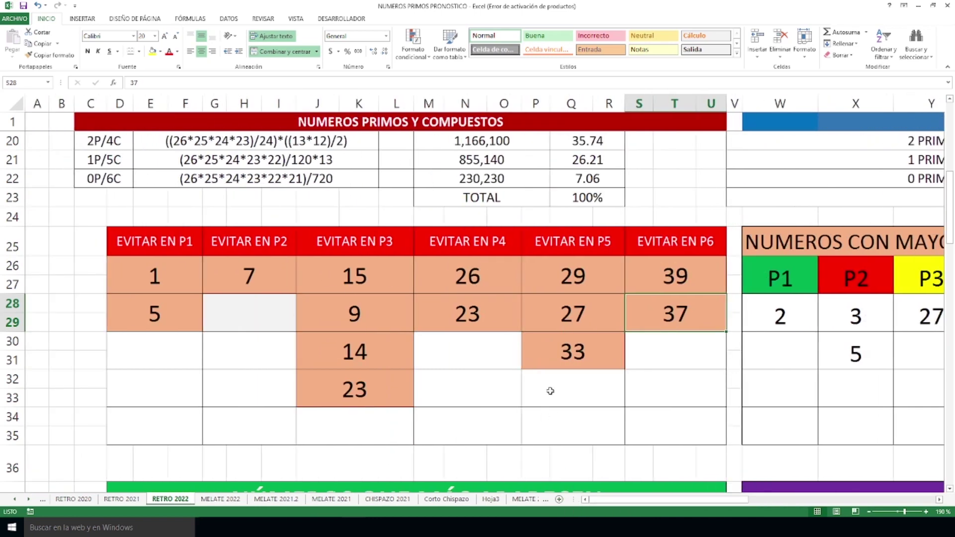
ctrl+scroll(550, 390, up, 3)
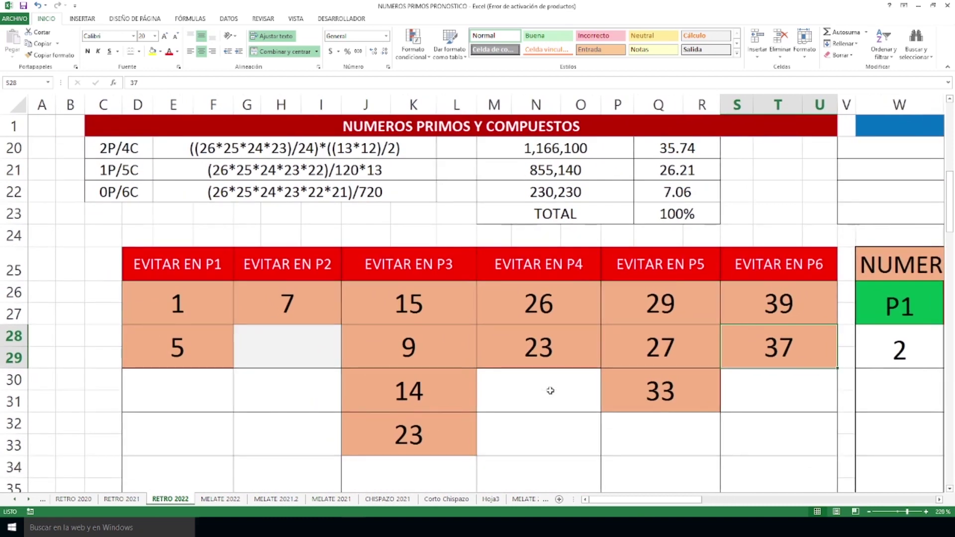
scroll(550, 391, up, 1)
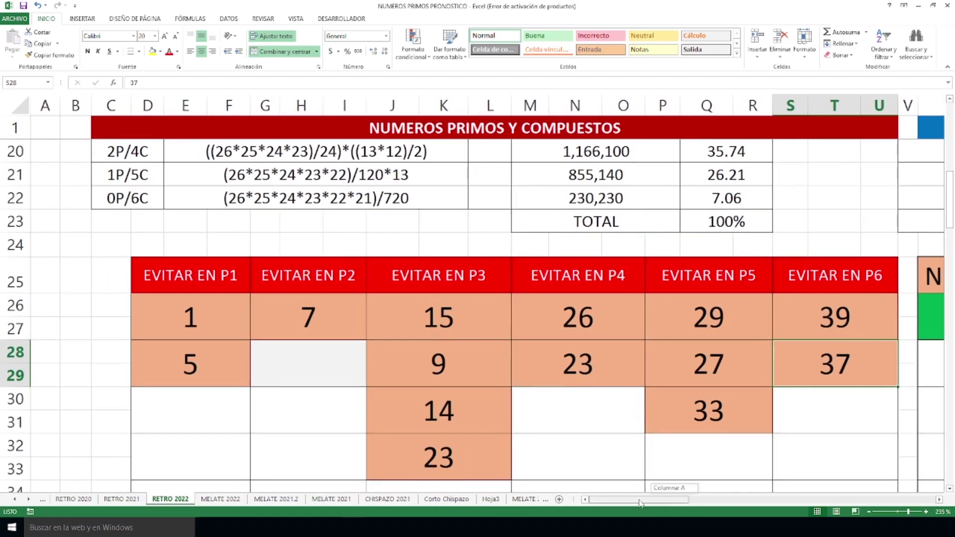
Go through the P1 to P4 numbers in the NÚMEROS QUE MÁS APARECEN table, ending on 23 in P4
scroll(661, 451, down, 2)
scroll(661, 448, down, 3)
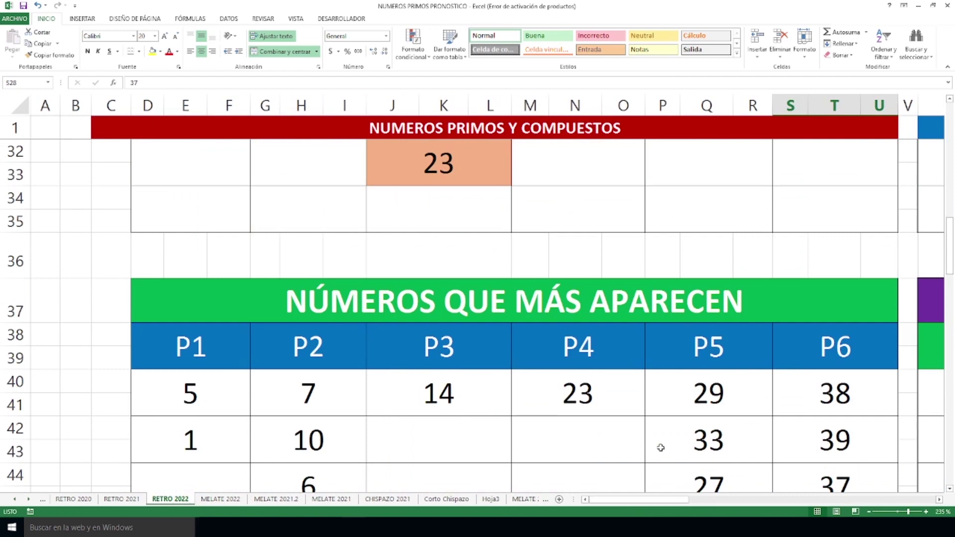
scroll(661, 447, down, 1)
scroll(660, 447, up, 1)
drag(950, 239, 951, 246)
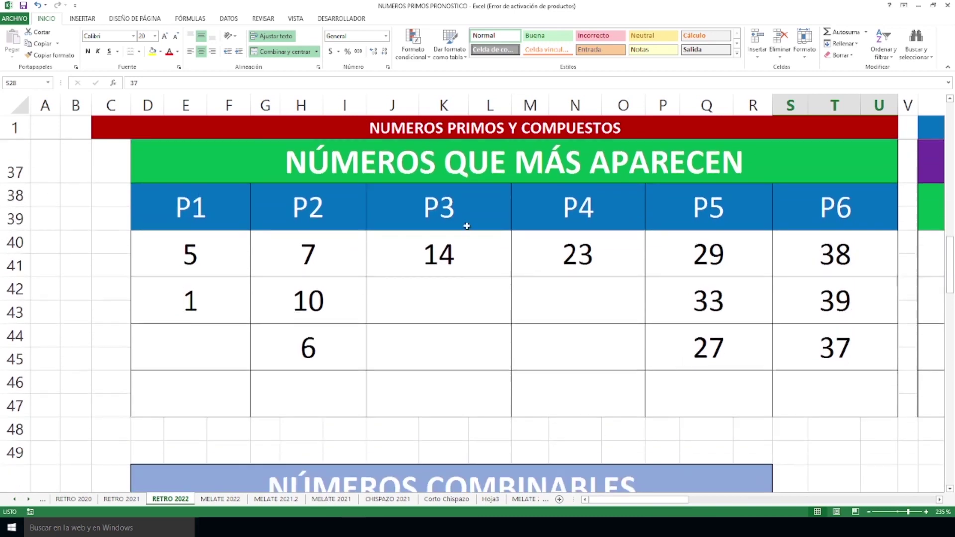
click(198, 262)
click(196, 301)
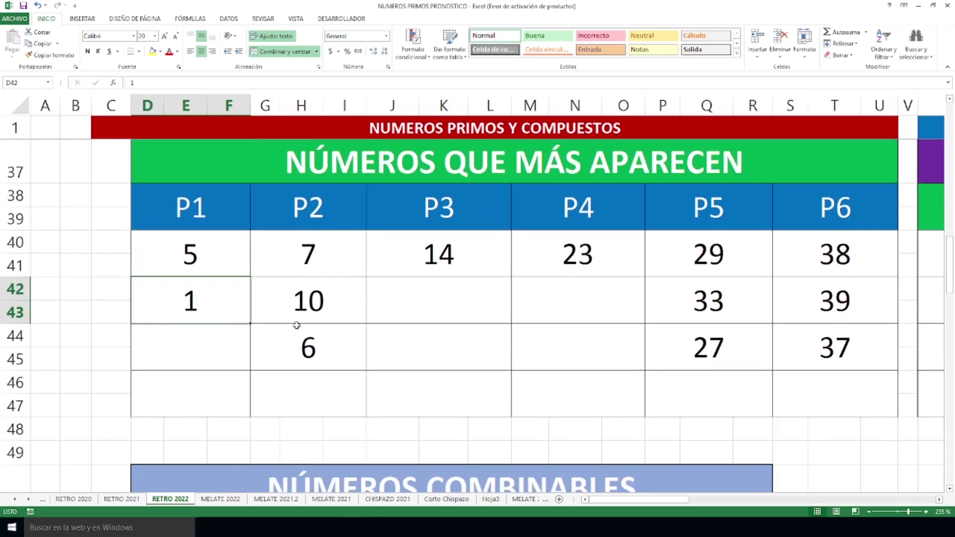
click(328, 263)
click(316, 346)
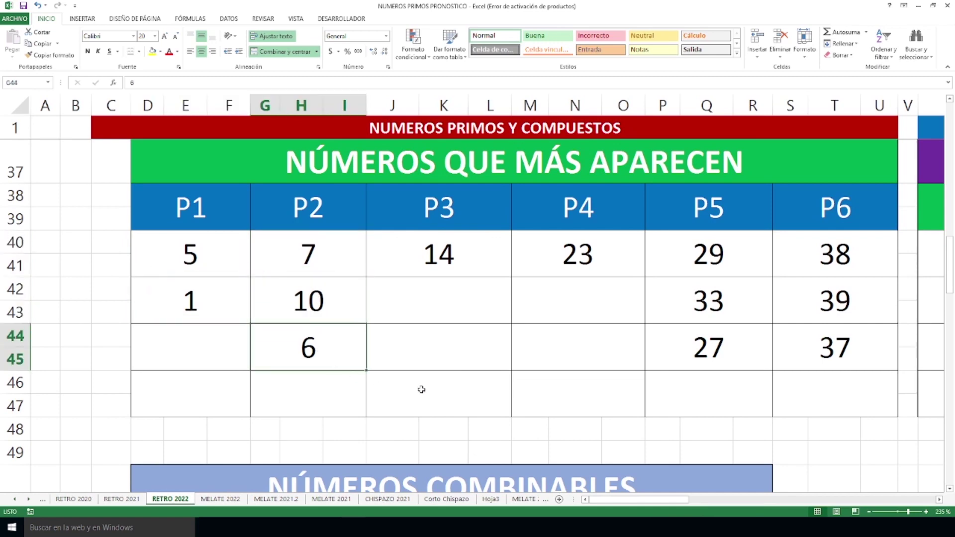
click(440, 261)
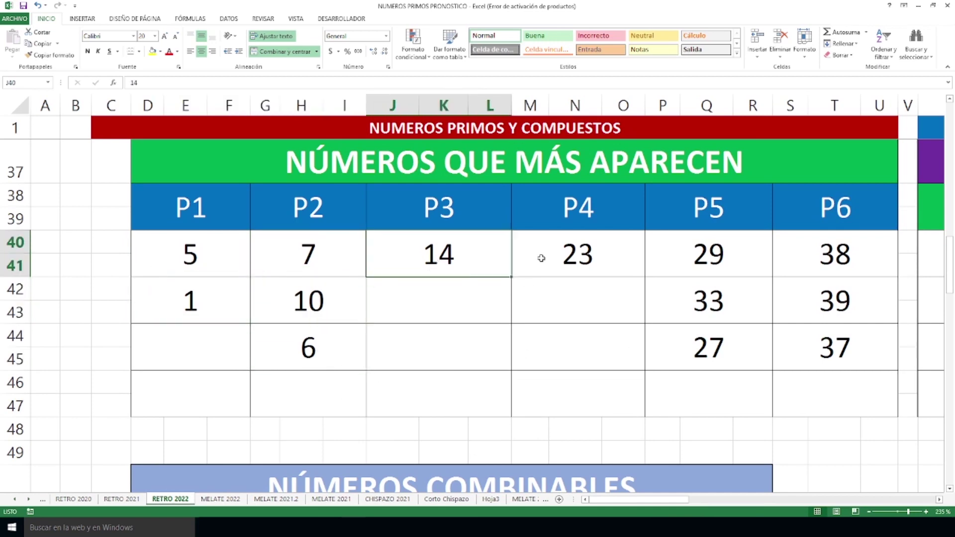
click(545, 254)
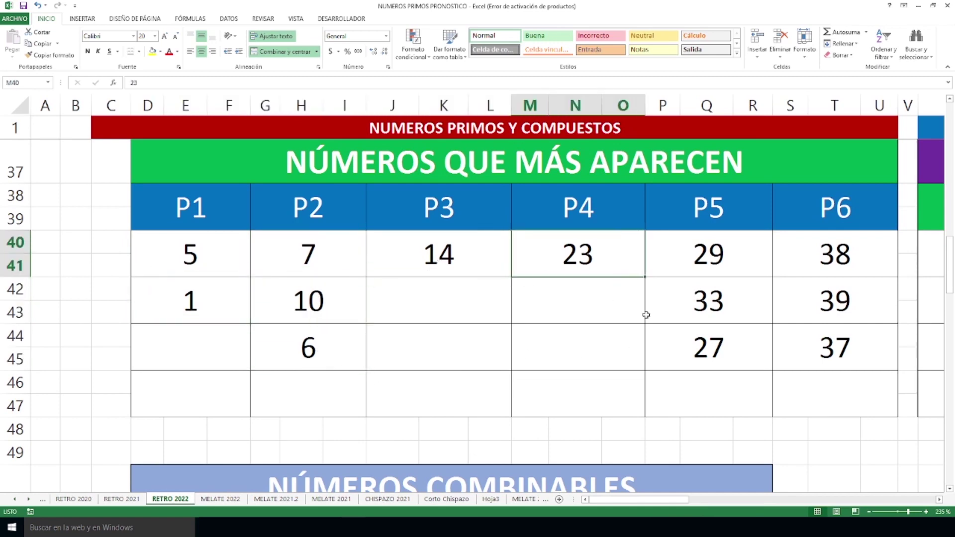
Go through the most frequent numbers in P5 (29, 33, 27) and P6 (38, 39, 37)
click(725, 258)
click(715, 300)
click(713, 338)
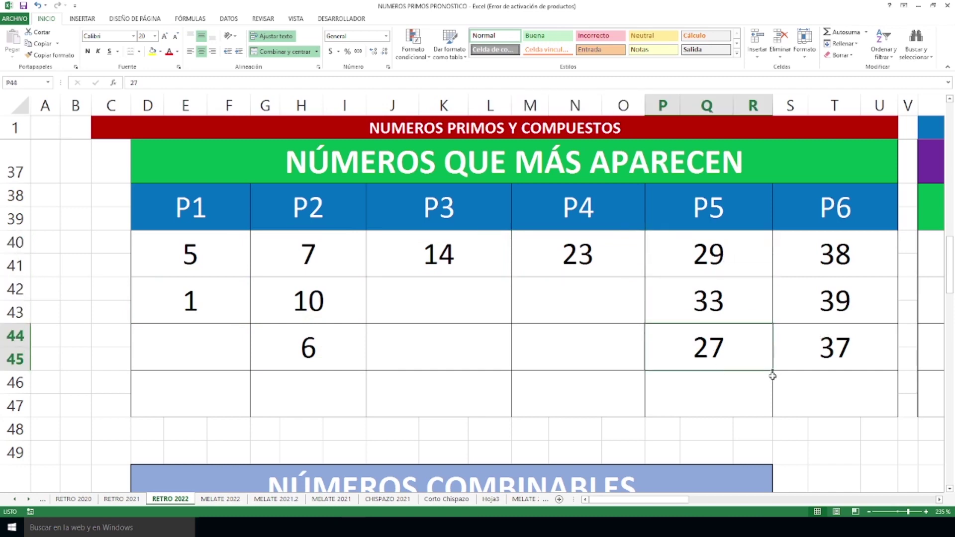
click(854, 259)
click(849, 306)
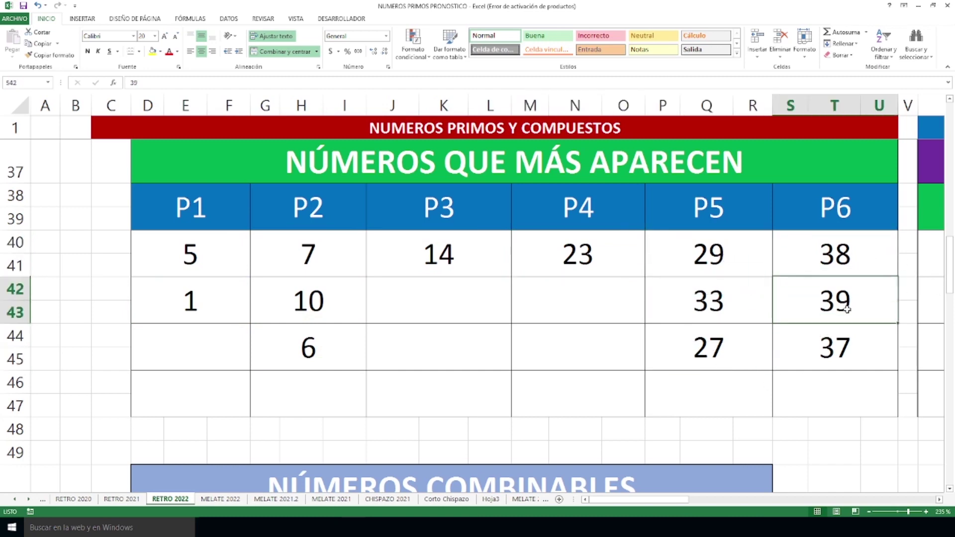
click(846, 358)
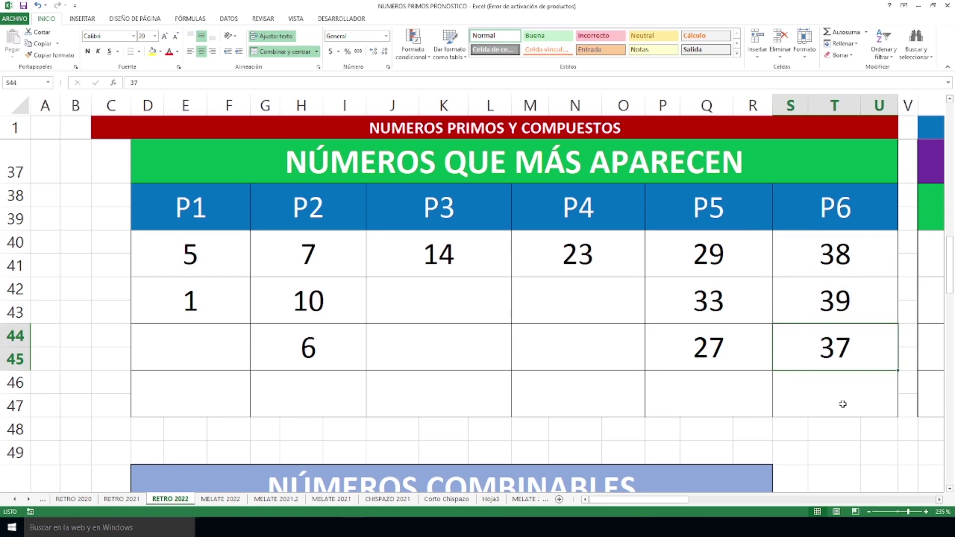
Bring up the EXPERIMENTO MAYOR PROBABILIDAD table and select its title cell
drag(950, 263, 952, 257)
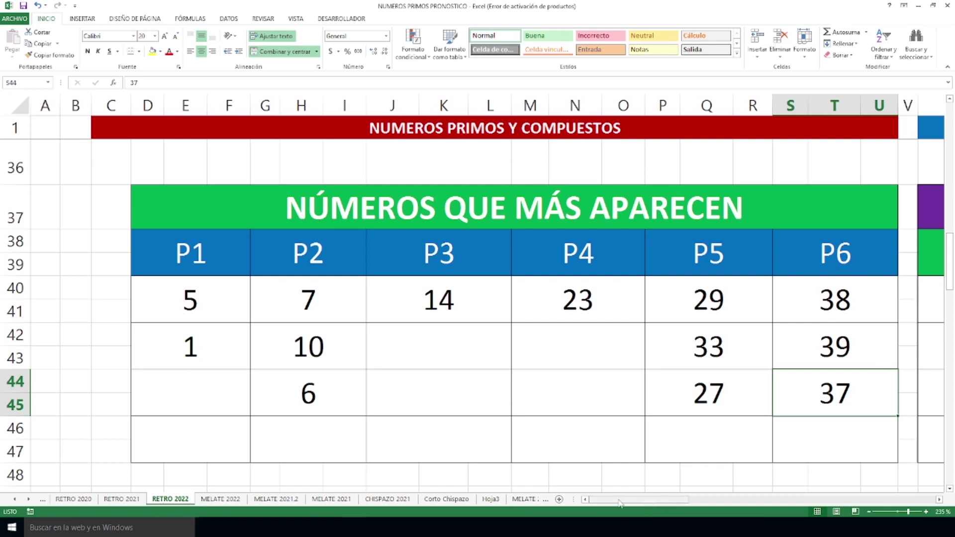
drag(614, 504, 729, 501)
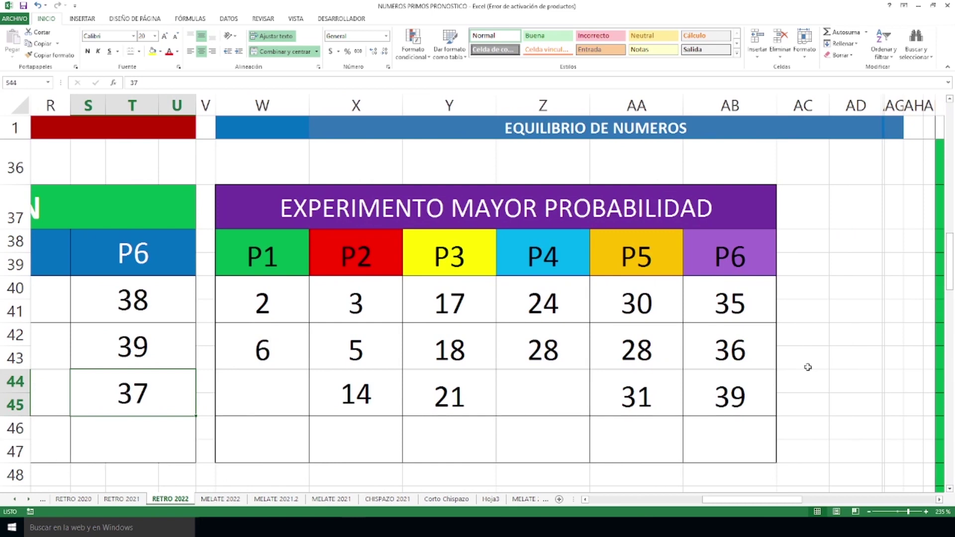
click(378, 213)
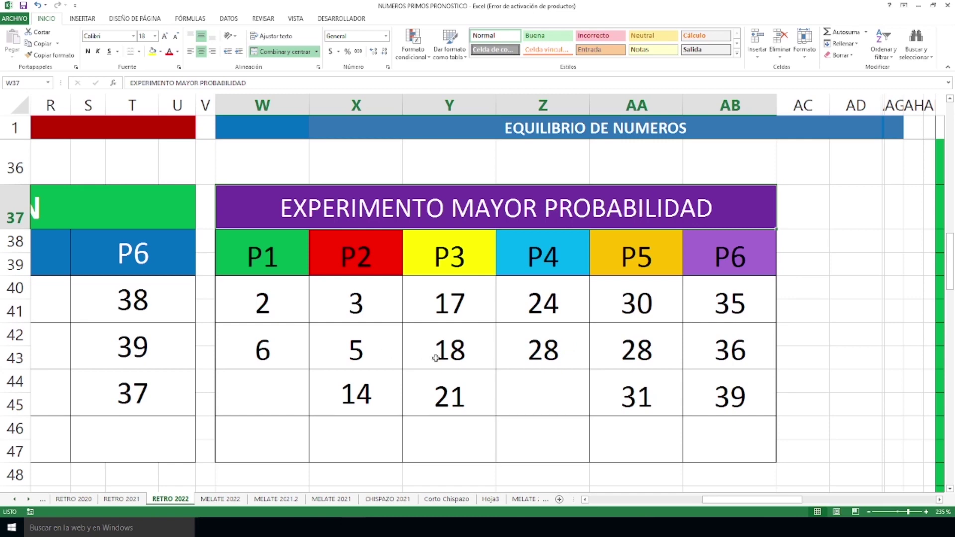
Reduce the view to 130% so the EVITAR, REZAGO, MÁS APARECEN and MAYOR PROBABILIDAD tables can be compared together
drag(741, 500, 701, 499)
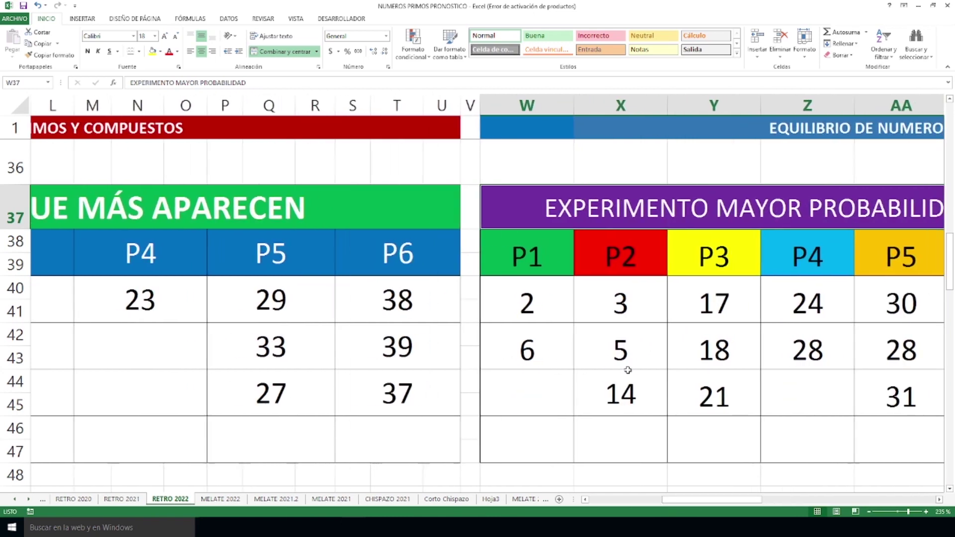
scroll(628, 371, down, 3)
scroll(627, 366, up, 3)
scroll(627, 367, down, 1)
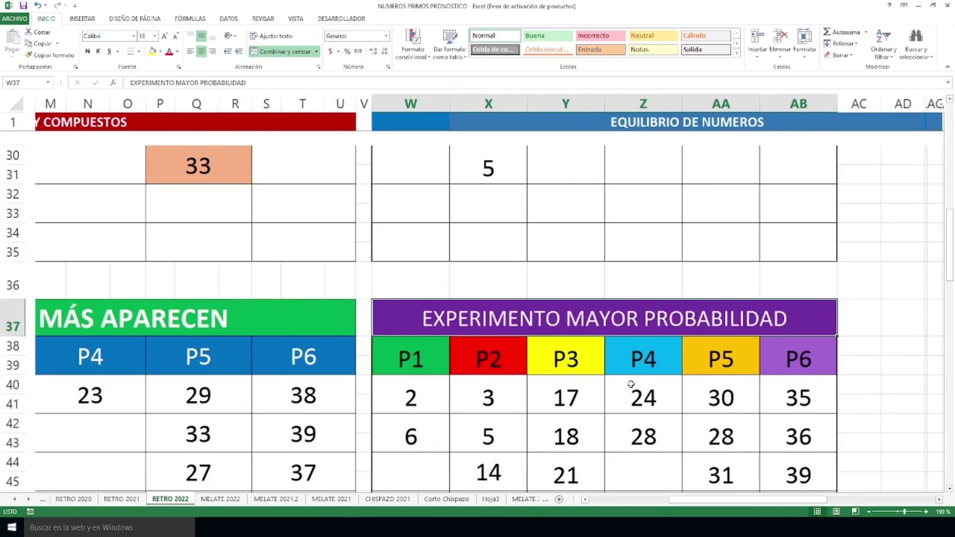
scroll(631, 384, down, 1)
drag(748, 499, 717, 507)
scroll(714, 424, up, 1)
scroll(697, 398, down, 1)
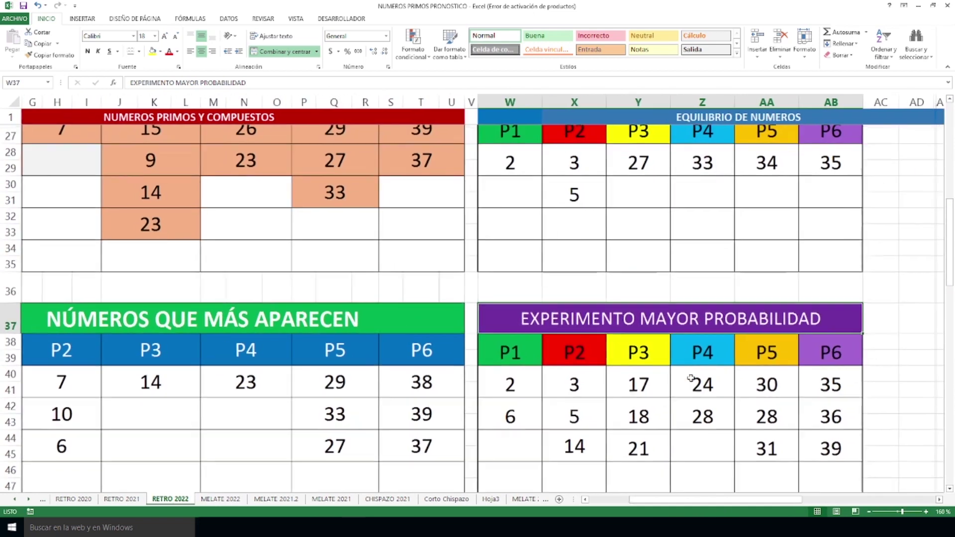
drag(711, 500, 695, 503)
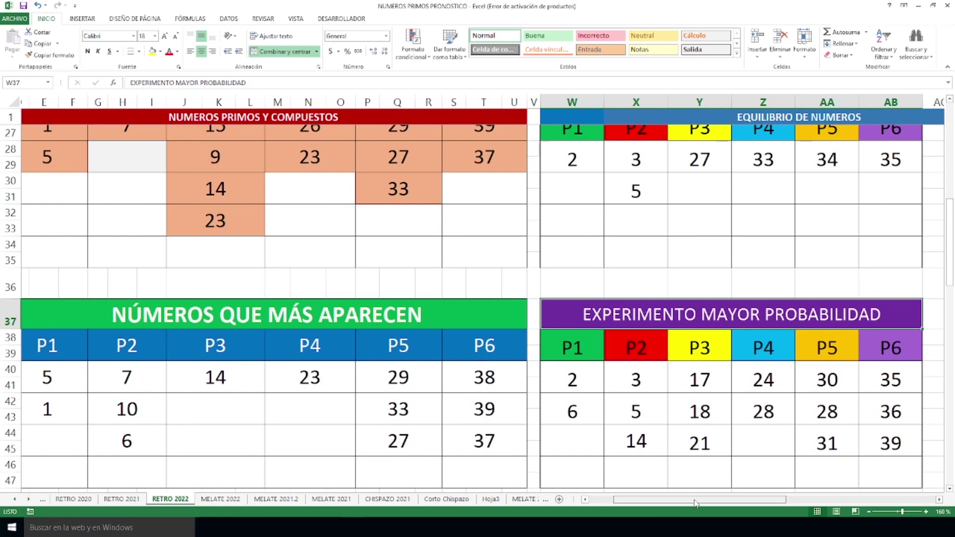
scroll(697, 505, down, 2)
drag(700, 507, 674, 506)
scroll(667, 448, up, 1)
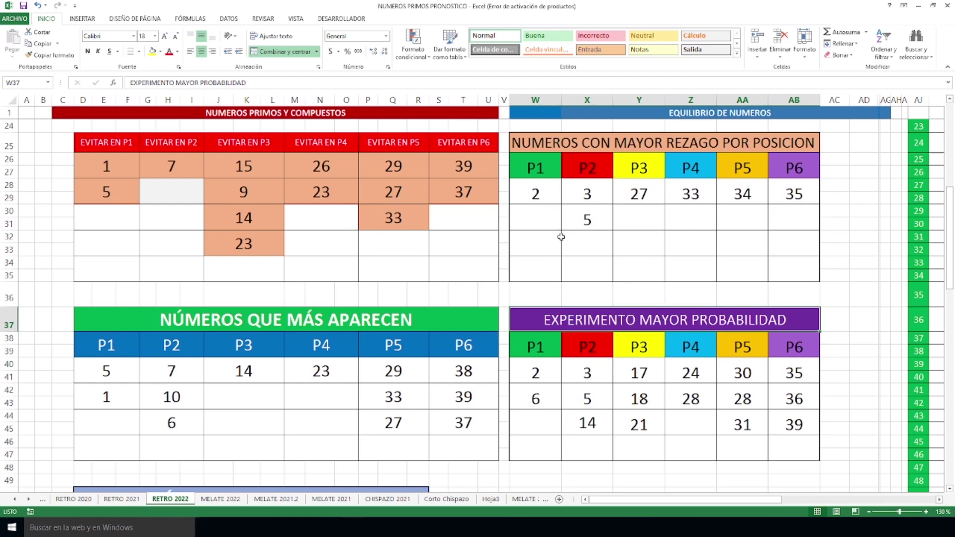
Go through the most overdue numbers per position: 27 in P3, 33 in P4 and 34 in P5
click(645, 190)
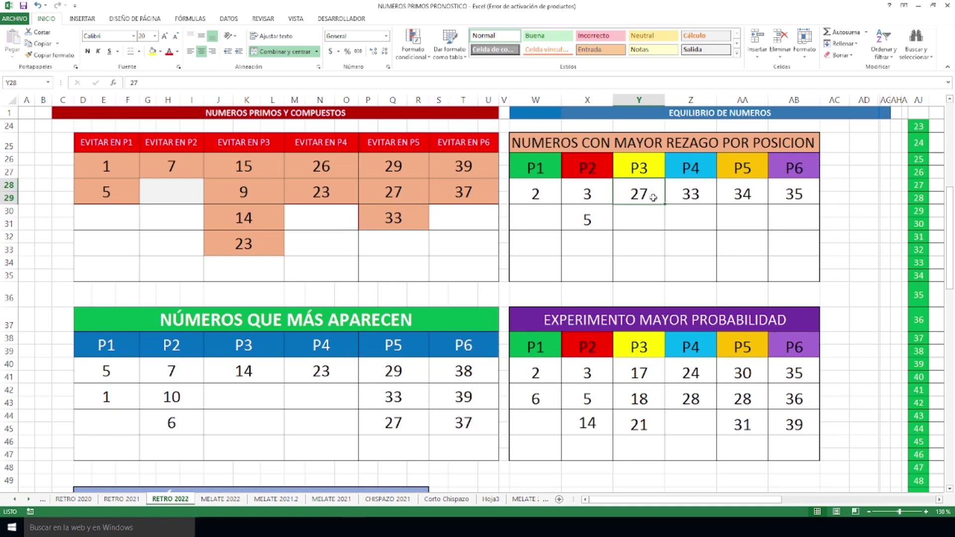
click(689, 194)
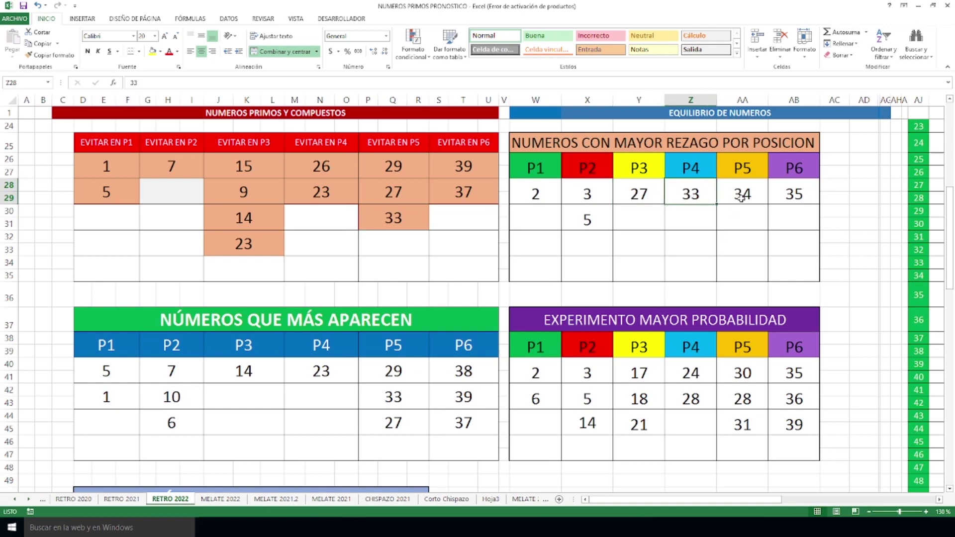
click(742, 196)
drag(652, 174, 739, 194)
Compare the MAYOR PROBABILIDAD table with NÚMEROS QUE MÁS APARECEN, checking 17 in P3 and selecting P1 with its numbers 2 and 6
click(659, 366)
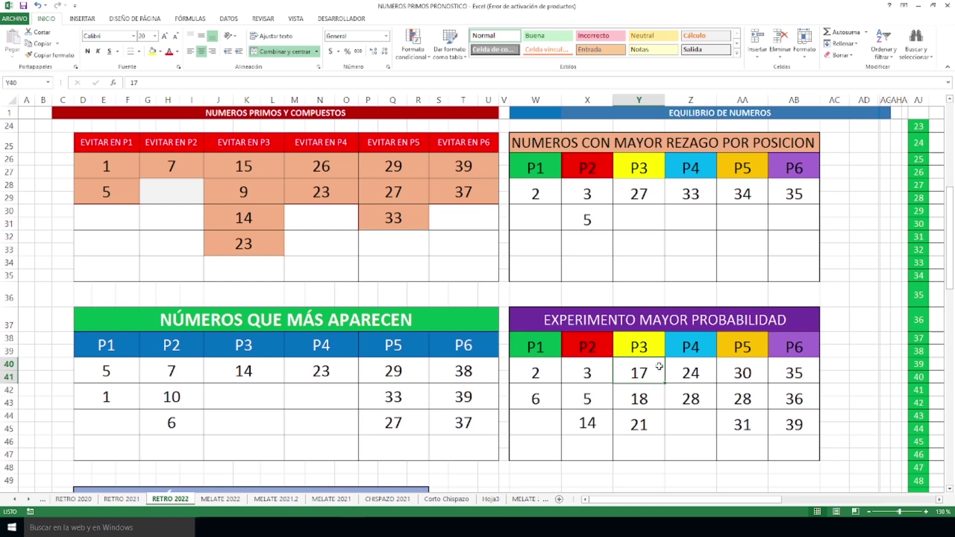
click(262, 323)
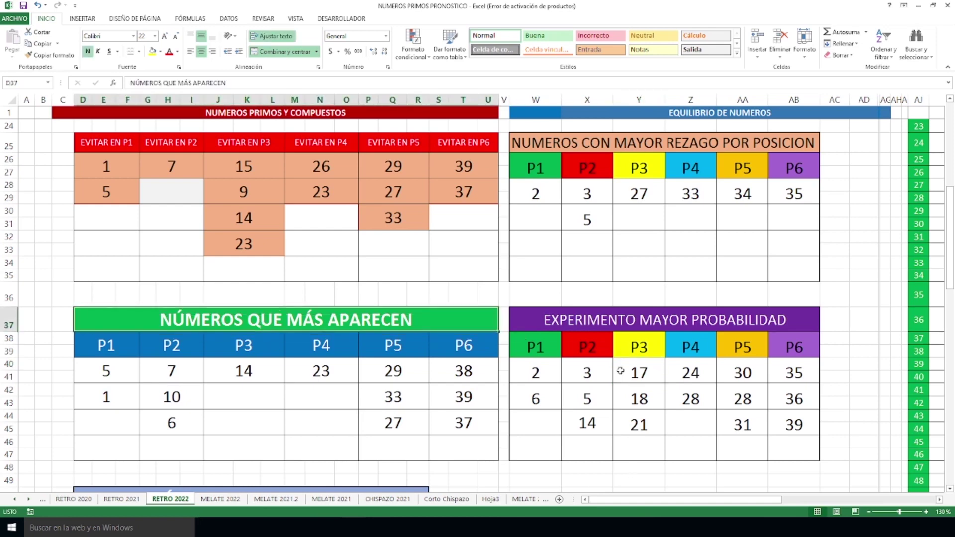
click(615, 364)
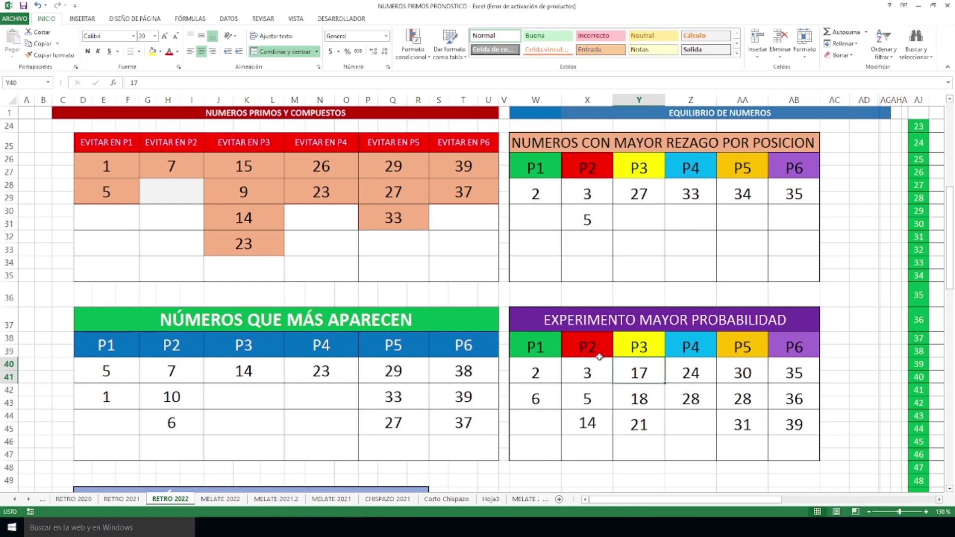
drag(540, 347, 546, 398)
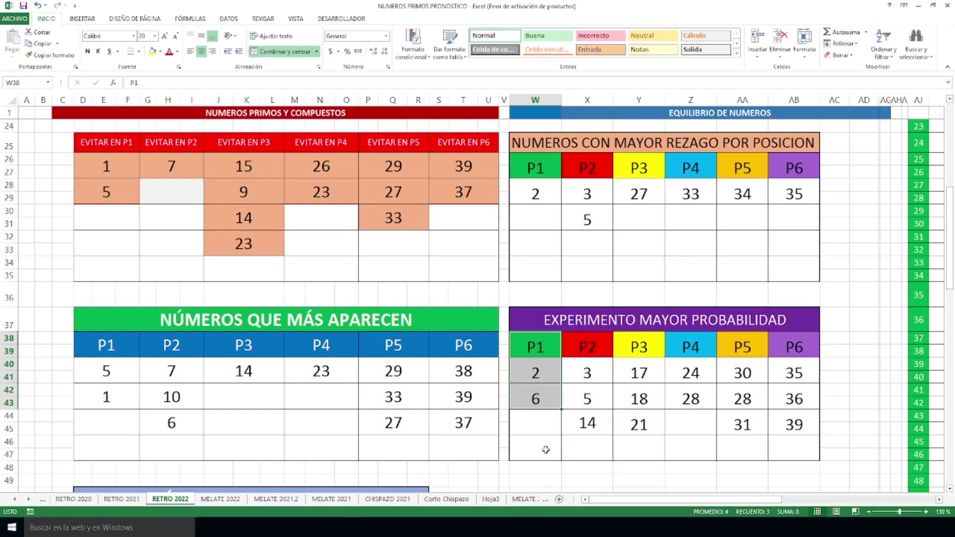
Alternate between the titles of the REZAGO, MÁS APARECEN and MAYOR PROBABILIDAD tables to compare them, ending on MAYOR PROBABILIDAD
click(624, 150)
click(378, 321)
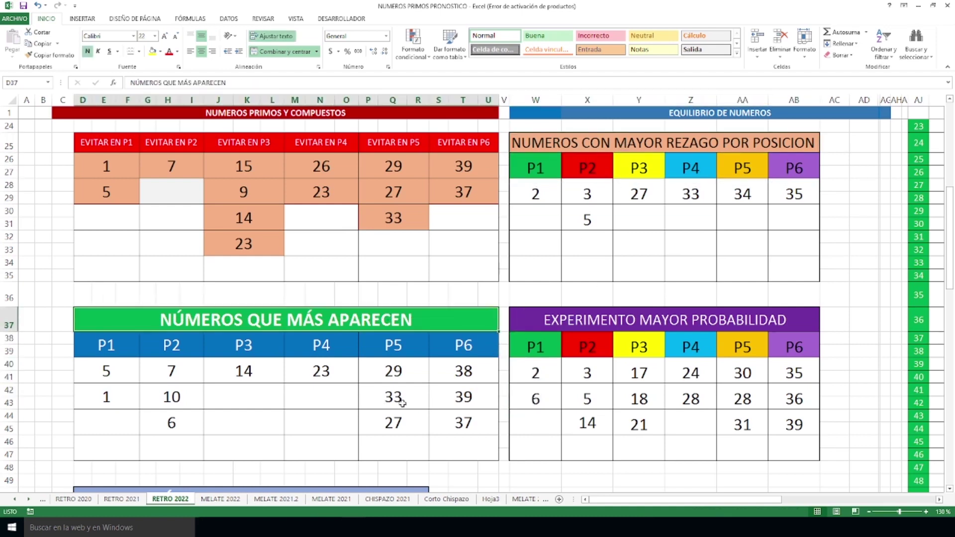
click(579, 323)
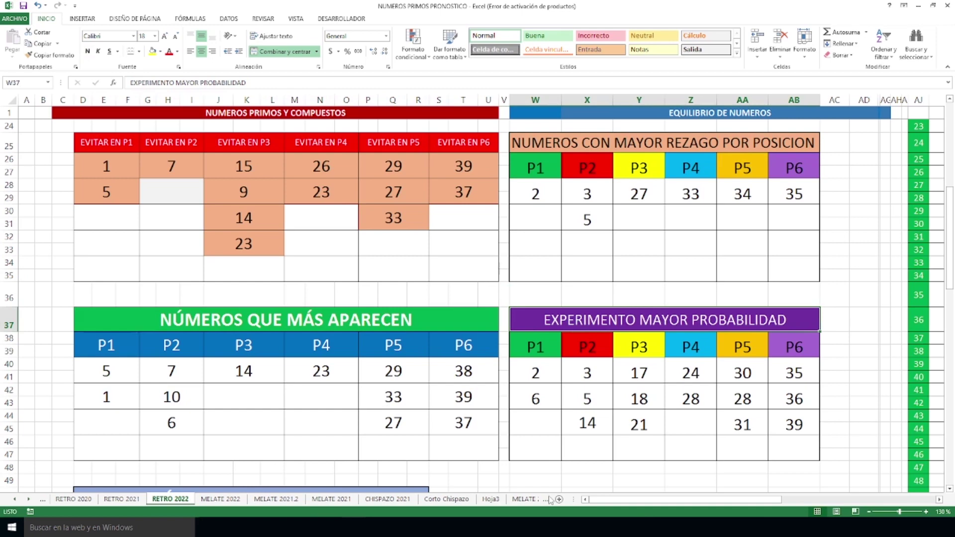
click(580, 144)
click(399, 330)
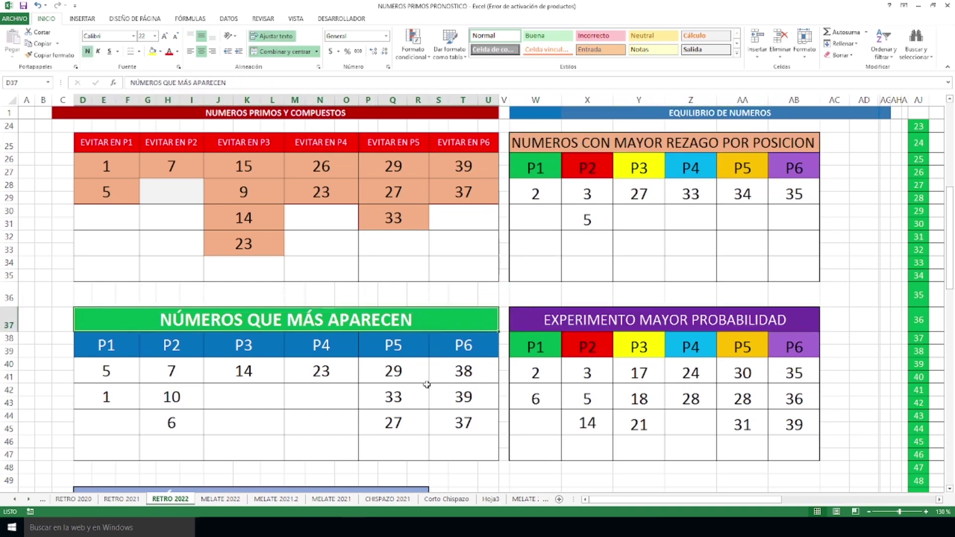
click(603, 326)
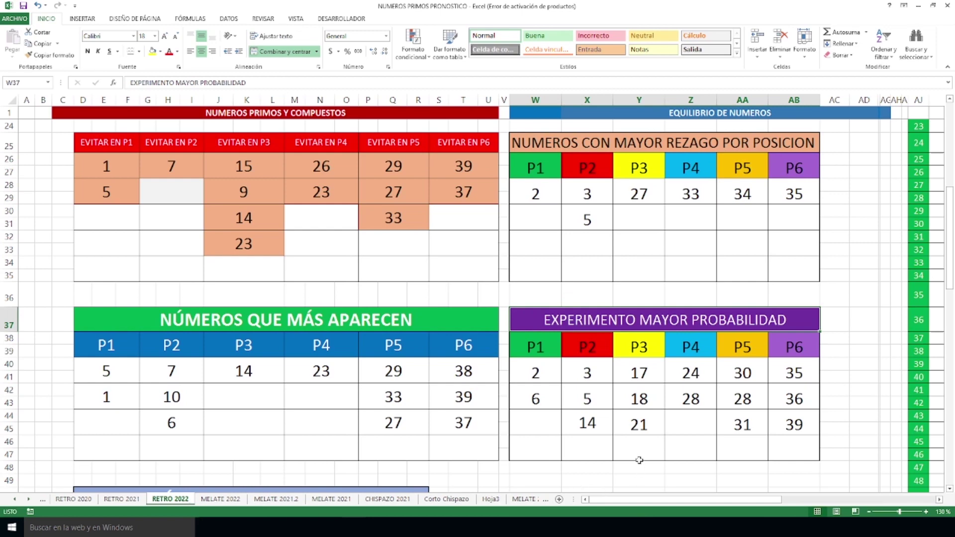
Enlarge the EXPERIMENTO MAYOR PROBABILIDAD table to 205% and go through its P1 numbers, 2 and 6
scroll(640, 460, up, 3)
drag(649, 503, 689, 513)
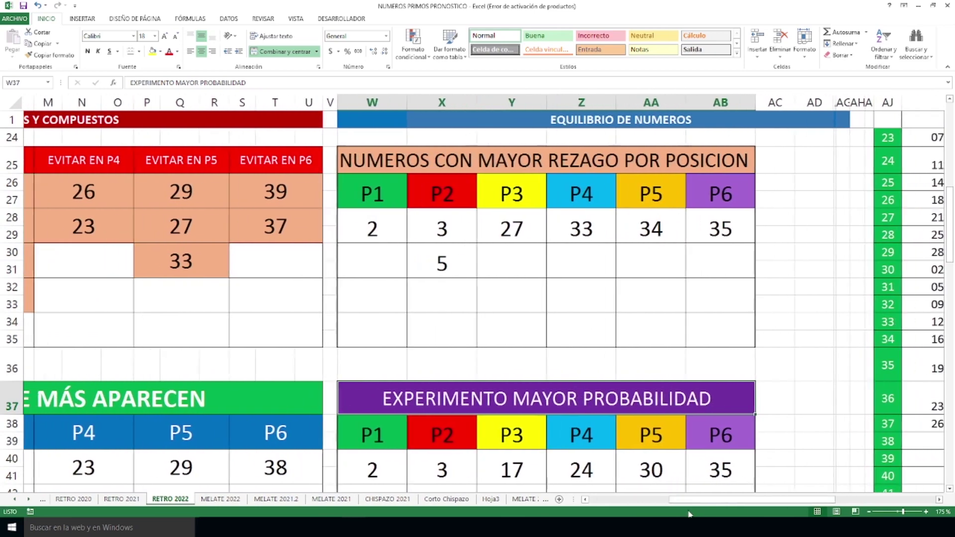
scroll(670, 401, up, 2)
scroll(669, 401, down, 3)
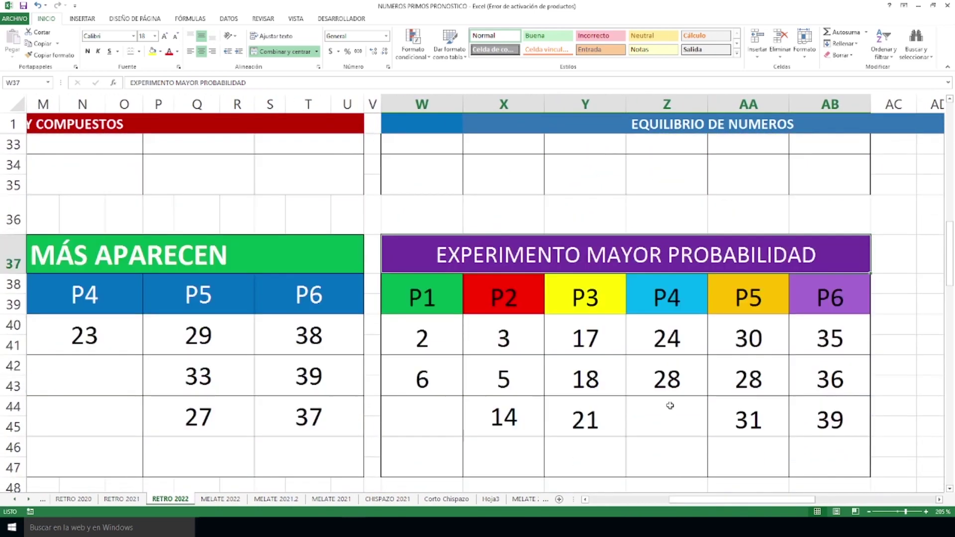
scroll(670, 405, down, 1)
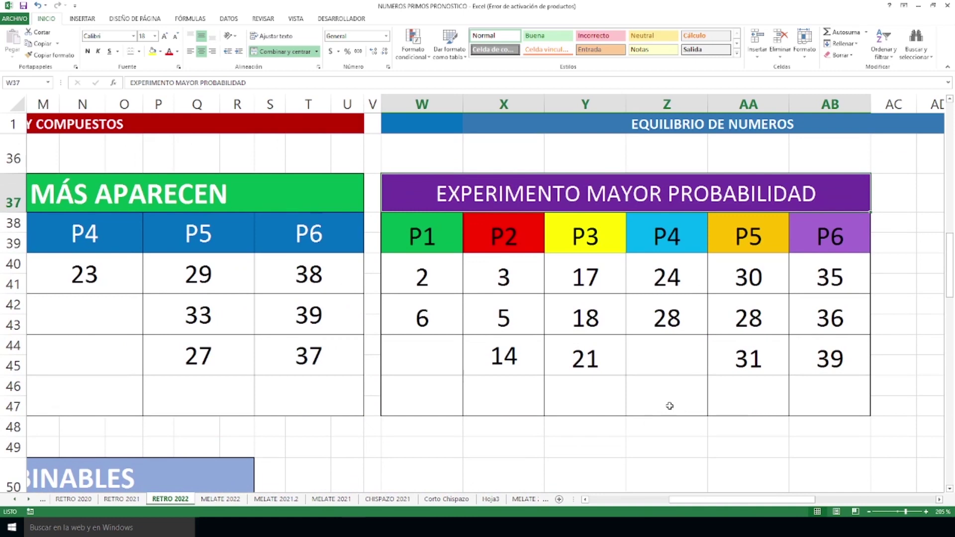
click(438, 235)
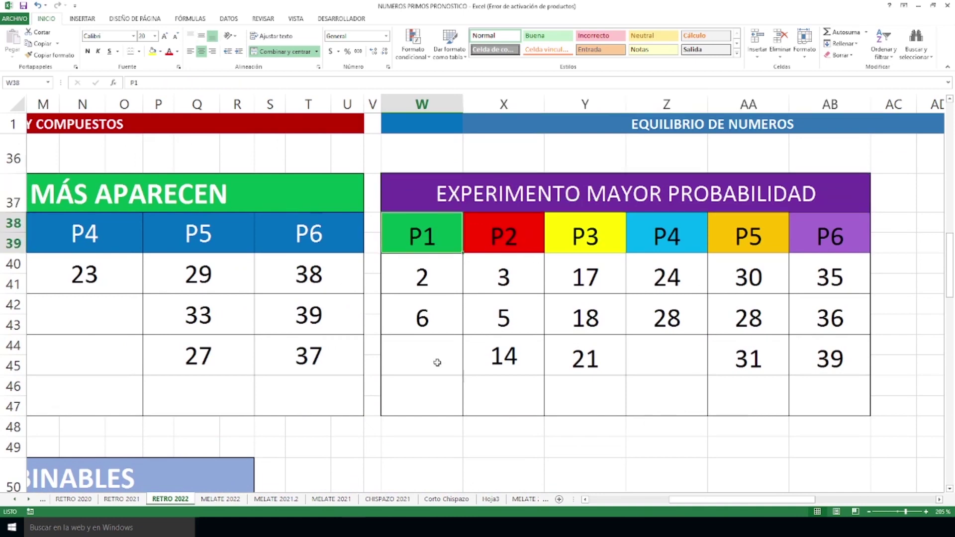
click(426, 274)
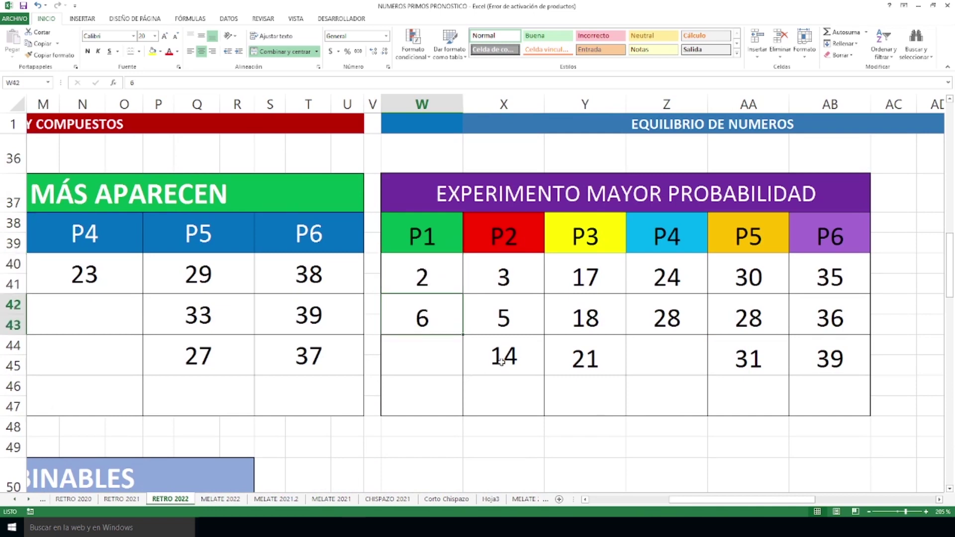
Go through the highest-probability numbers in P2 (3, 5, 14) and P3 (17, 18, 21)
click(524, 282)
click(505, 320)
click(505, 355)
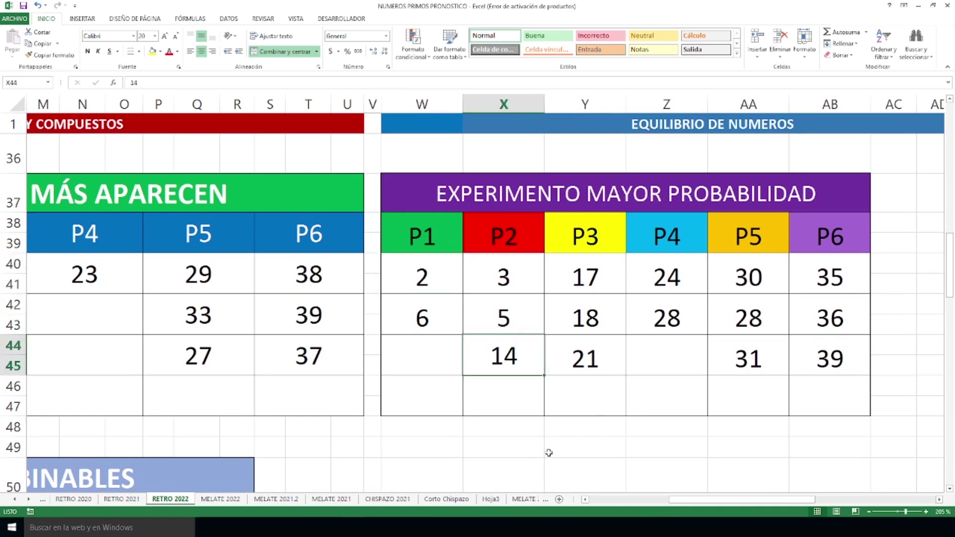
click(603, 282)
click(594, 319)
click(591, 369)
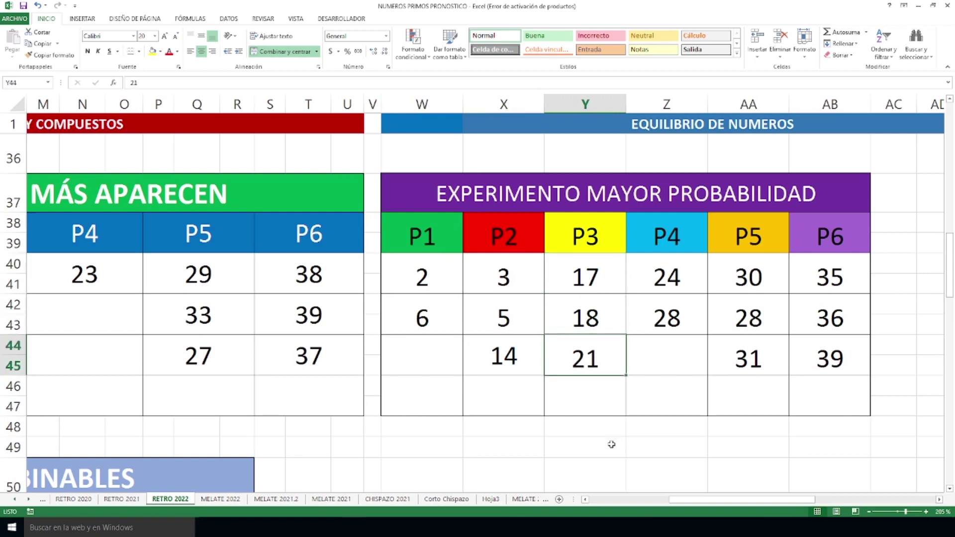
Go through the highest-probability numbers in P4 (24, 28), P5 (30, 28, 31) and P6, ending on 39
click(671, 274)
click(669, 311)
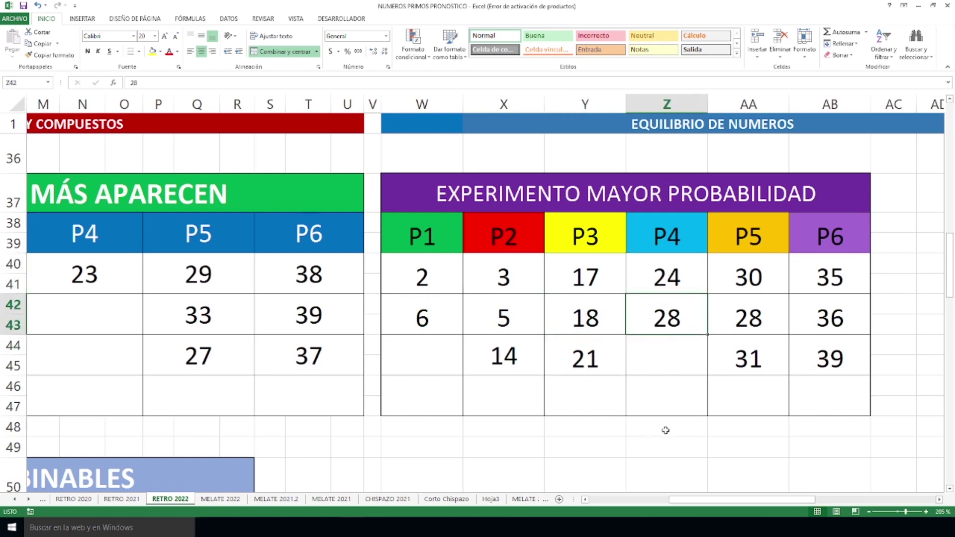
click(756, 289)
click(754, 322)
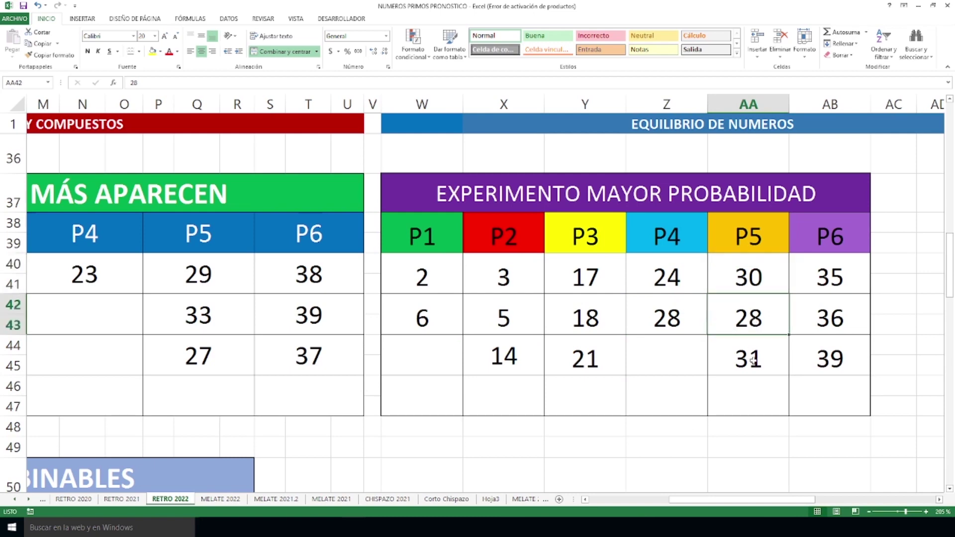
click(754, 360)
click(841, 300)
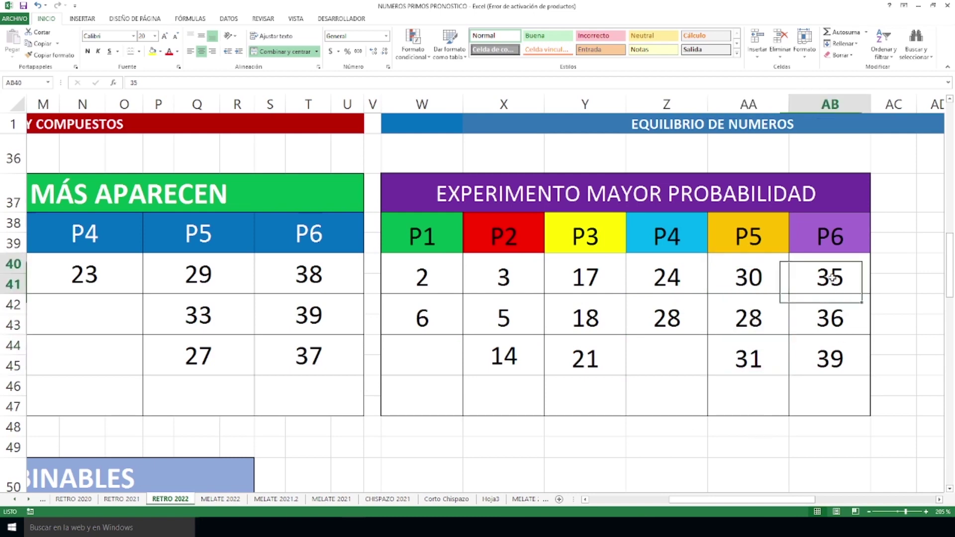
click(826, 355)
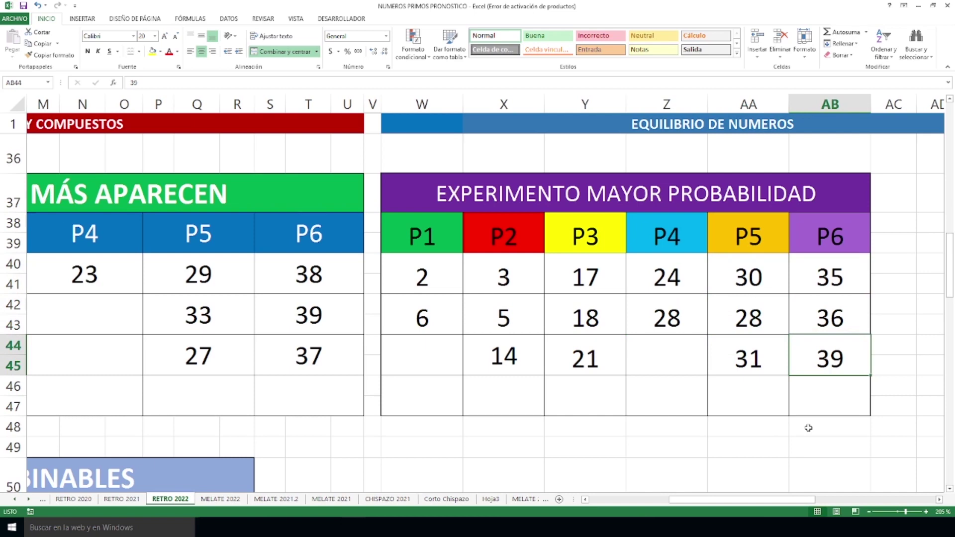
Highlight the whole P1–P6 block of highest-probability numbers for review, ending on the empty P4 cell below 28
mouse_move(412, 273)
mouse_down()
mouse_move(650, 362)
mouse_move(798, 361)
mouse_up()
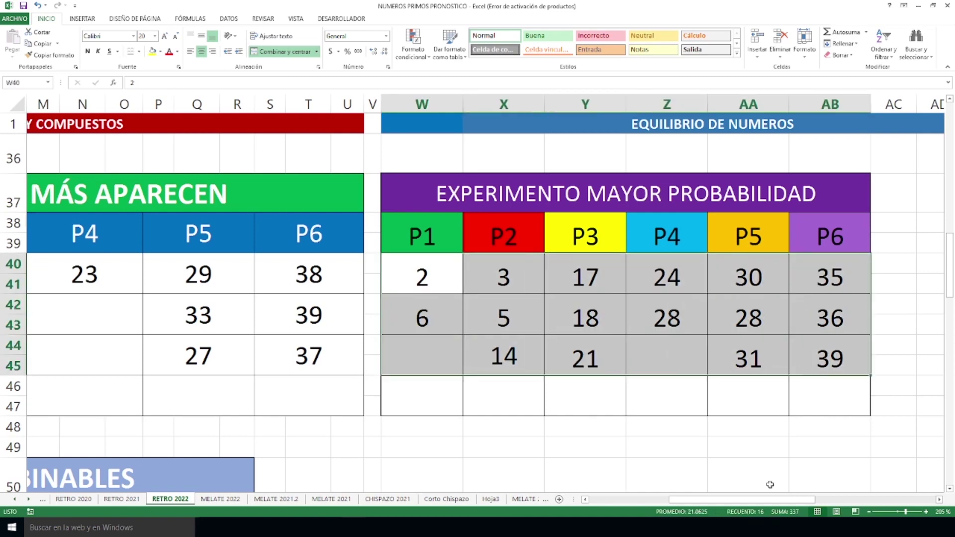
click(741, 401)
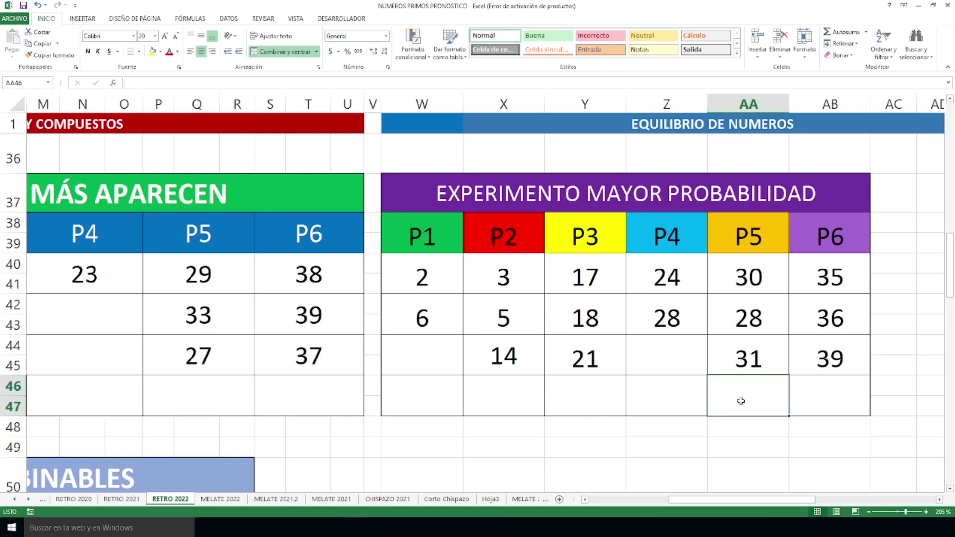
mouse_move(440, 271)
mouse_down()
mouse_move(620, 349)
mouse_move(814, 354)
mouse_up()
click(624, 325)
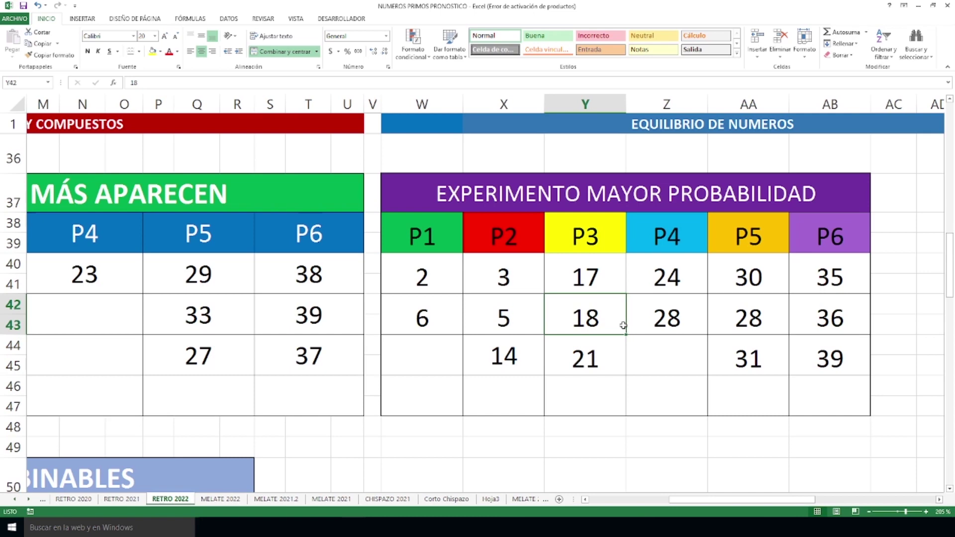
click(691, 359)
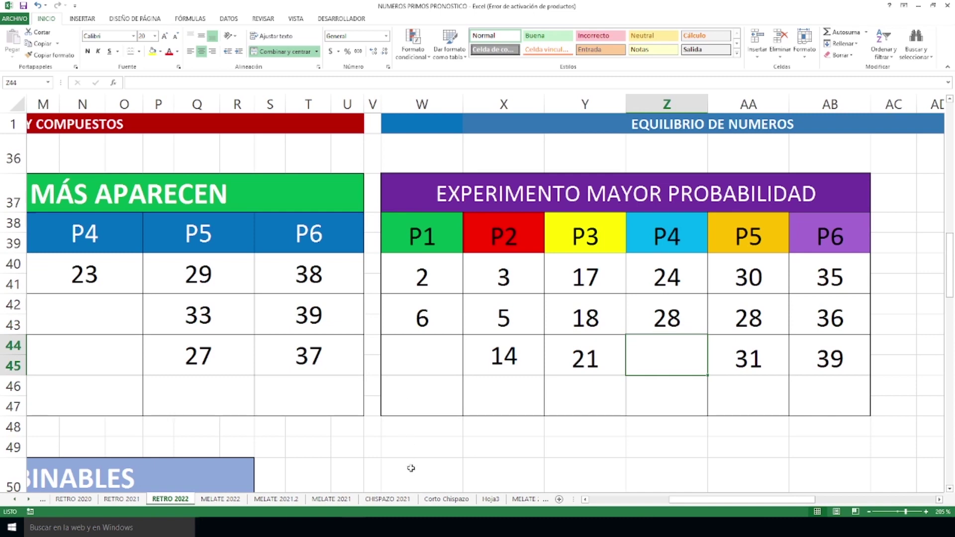
Return to the 130% overview and select across the four number tables, ending on 28 in P4 of MAYOR PROBABILIDAD
ctrl+scroll(323, 418, down, 2)
scroll(326, 417, up, 3)
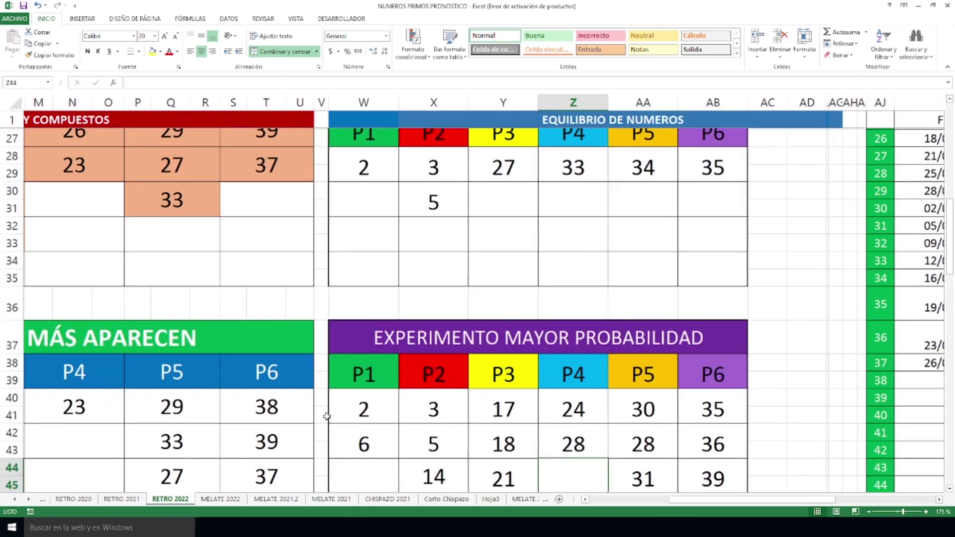
scroll(327, 417, up, 2)
ctrl+scroll(327, 416, down, 3)
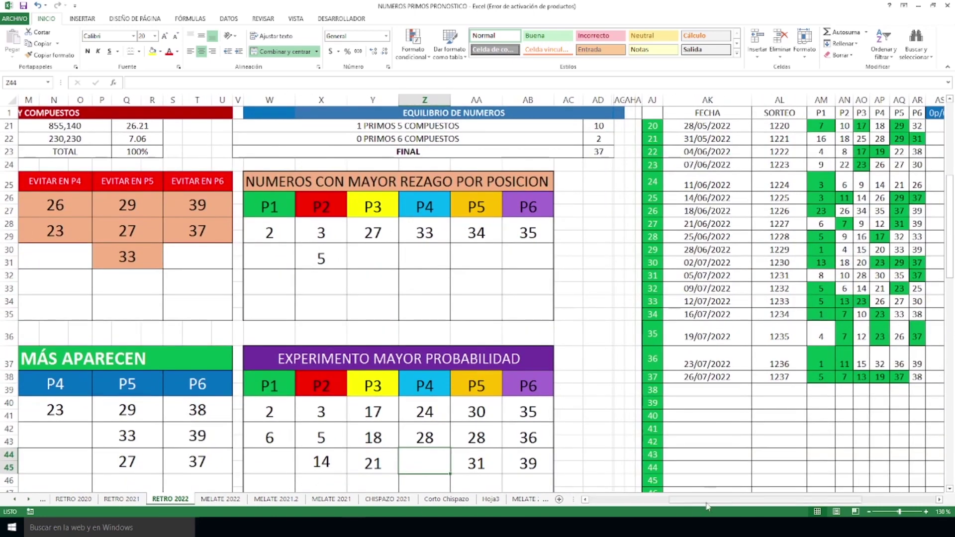
drag(708, 503, 566, 505)
scroll(542, 377, down, 1)
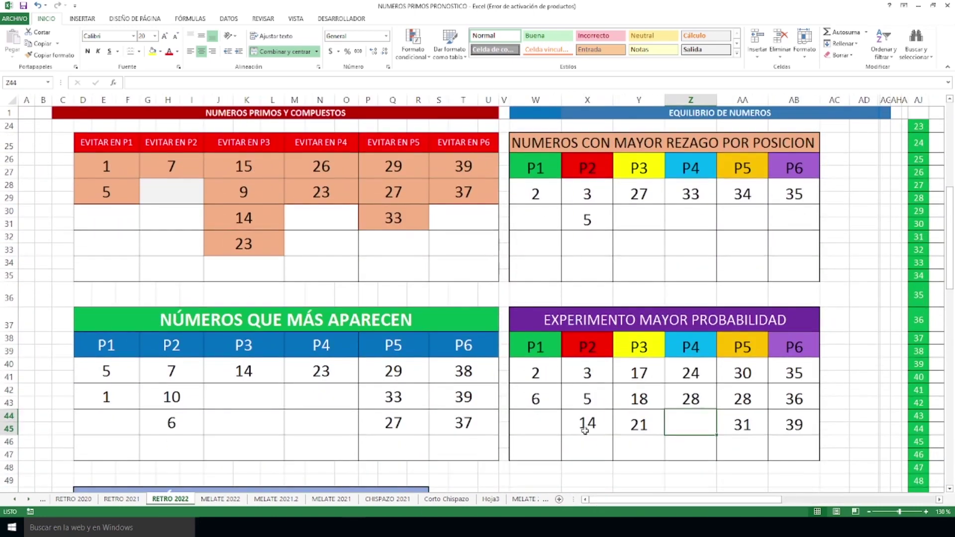
drag(129, 144, 642, 438)
click(677, 400)
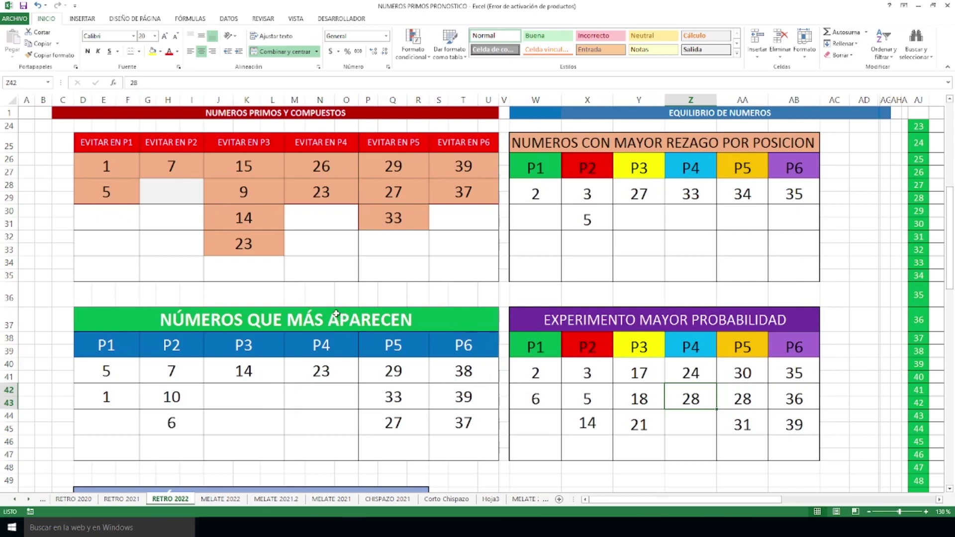
Go through the green-highlighted numbers 2, 3 and 5 in the first row of NÚMEROS COMBINABLES
scroll(337, 314, down, 5)
scroll(336, 314, up, 3)
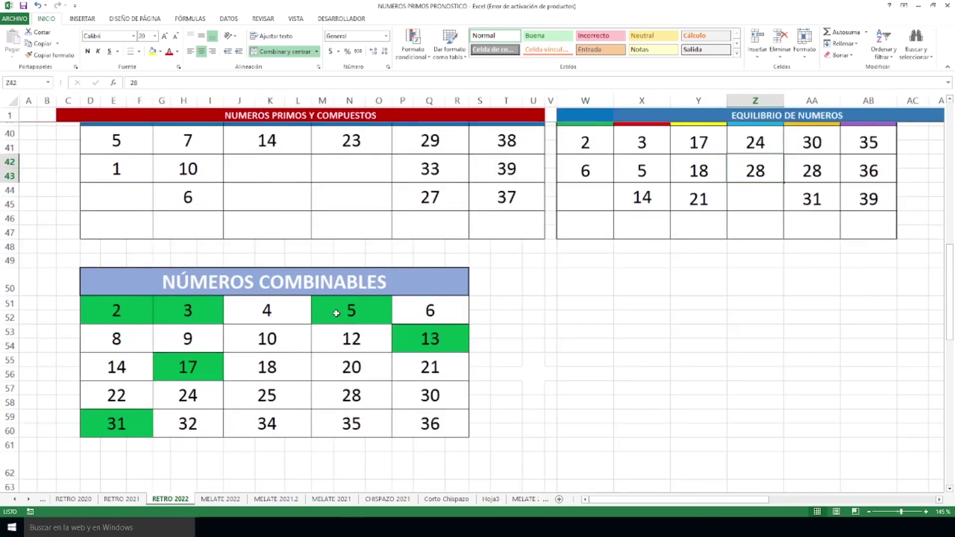
scroll(336, 314, down, 1)
scroll(336, 313, up, 2)
scroll(337, 314, down, 1)
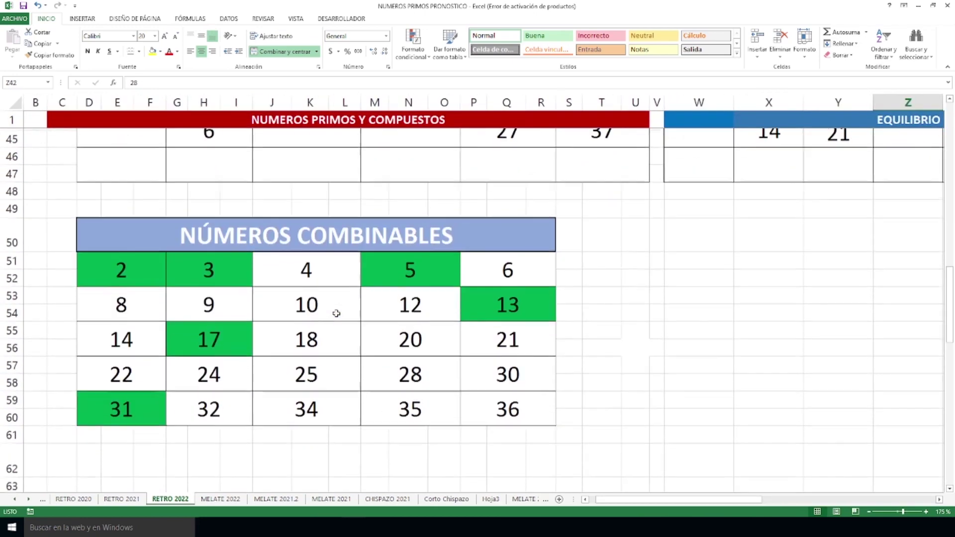
scroll(336, 314, up, 1)
scroll(337, 314, down, 2)
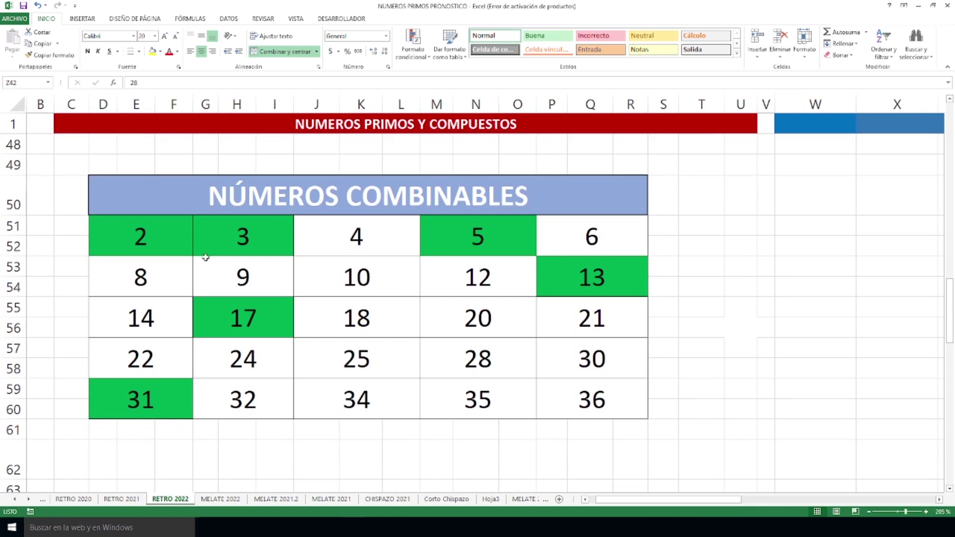
click(152, 241)
click(201, 241)
click(448, 232)
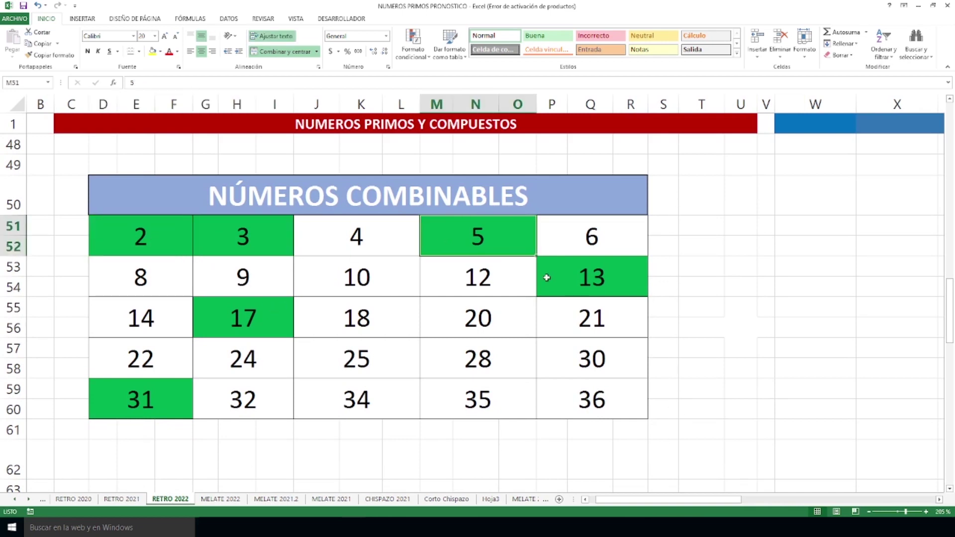
Go through the remaining green-highlighted combinable numbers 13, 17 and 31, ending back on 17
click(564, 278)
click(251, 315)
click(160, 399)
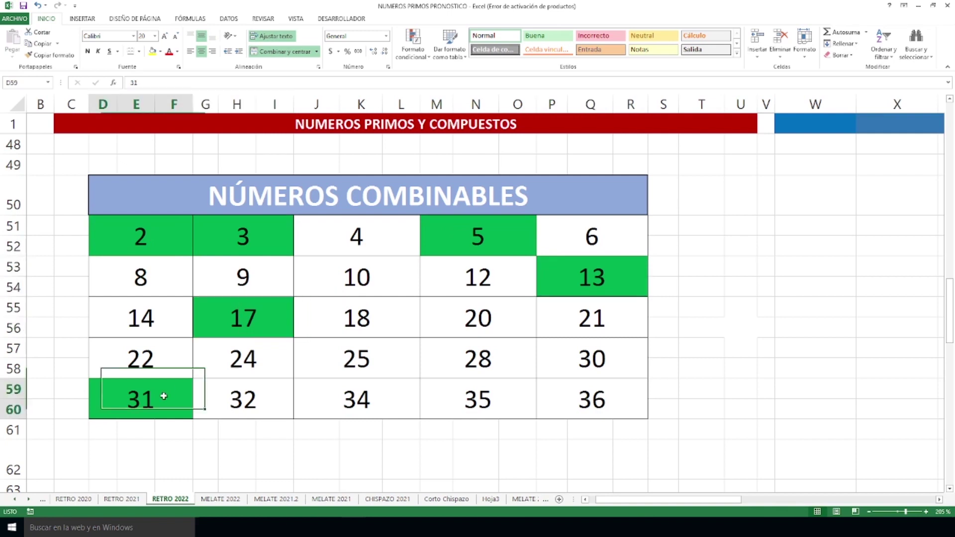
click(239, 320)
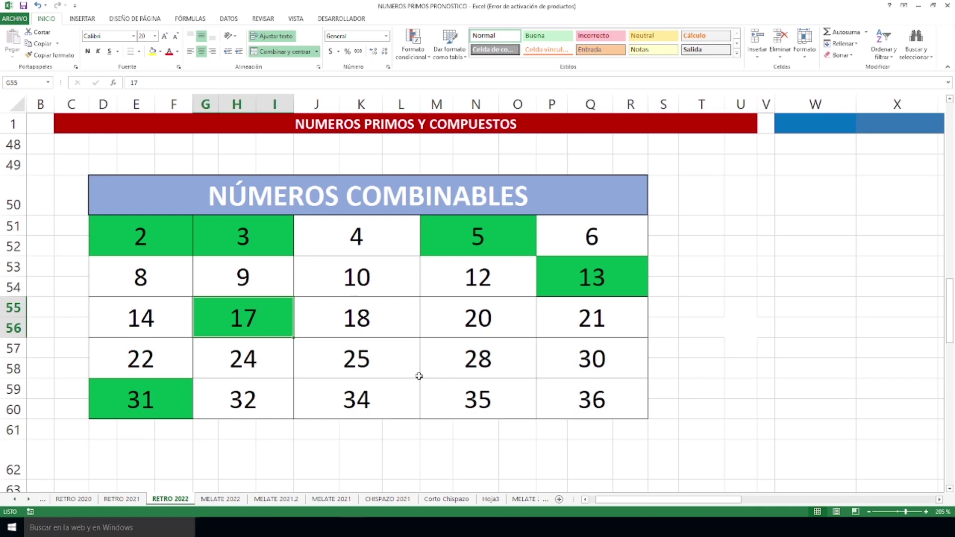
Highlight the whole NÚMEROS COMBINABLES table for review, finishing on 35 and 36 in its last row
click(174, 211)
drag(175, 211, 185, 390)
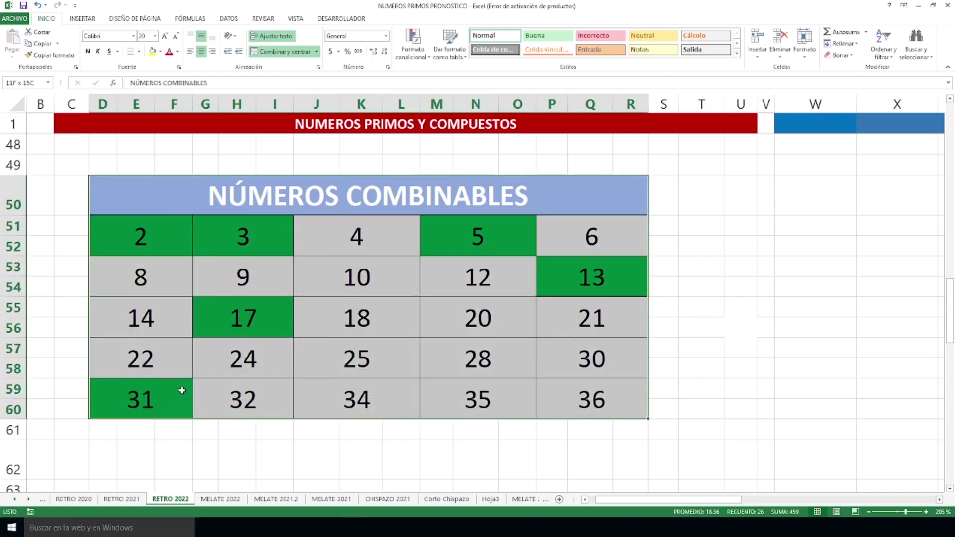
click(484, 384)
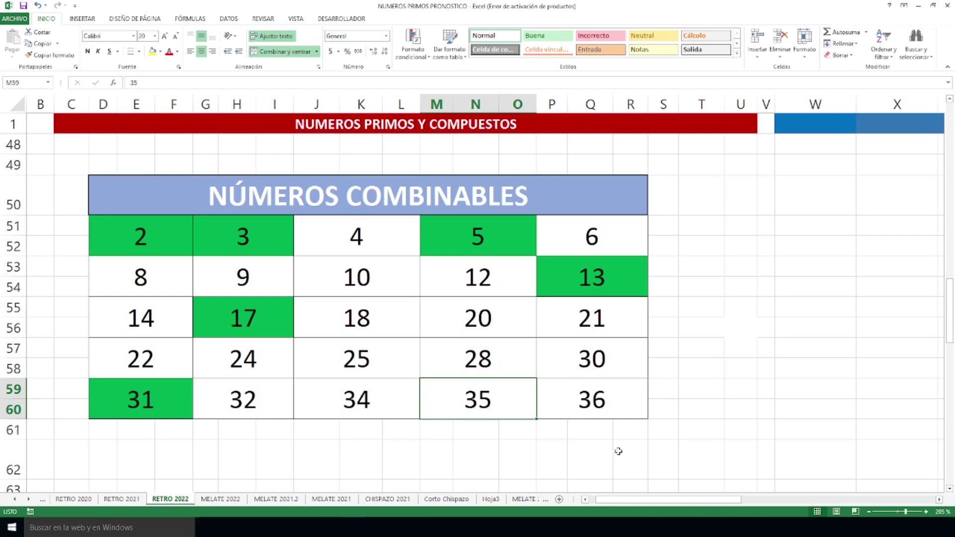
click(608, 409)
Examine the most recent 2022 draws up to sorteo 1237 along with their prime/composite pattern columns
scroll(776, 467, up, 7)
scroll(775, 467, up, 7)
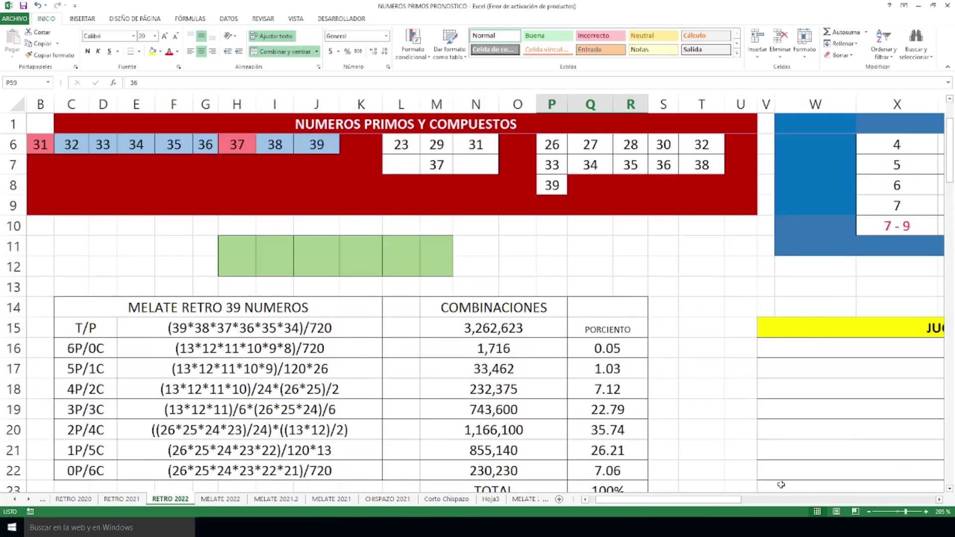
scroll(776, 467, down, 2)
drag(746, 500, 923, 499)
scroll(679, 412, down, 1)
scroll(679, 413, down, 6)
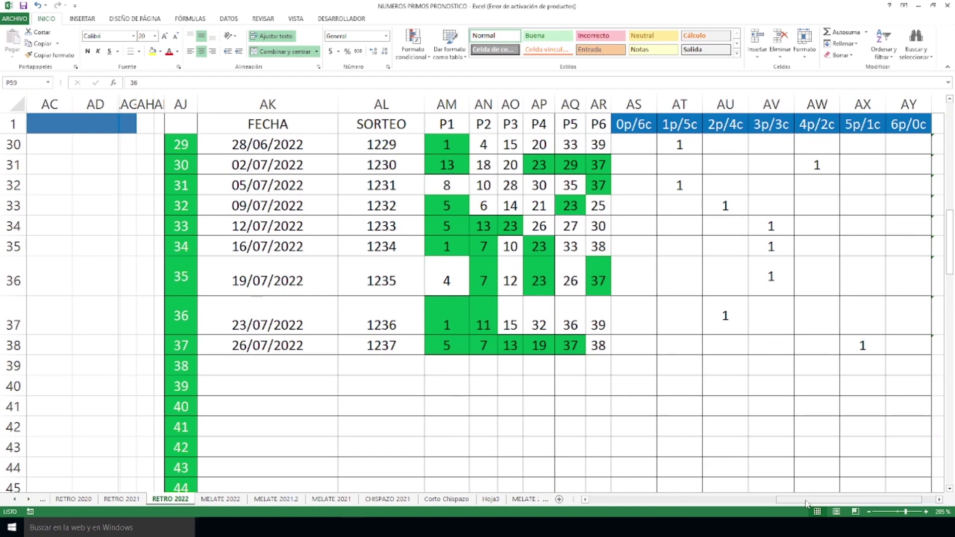
Revisit the NÚMEROS COMBINABLES table and finish at the NUMEROS PRIMOS Y COMPUESTOS section at the start of the sheet
drag(807, 504, 562, 510)
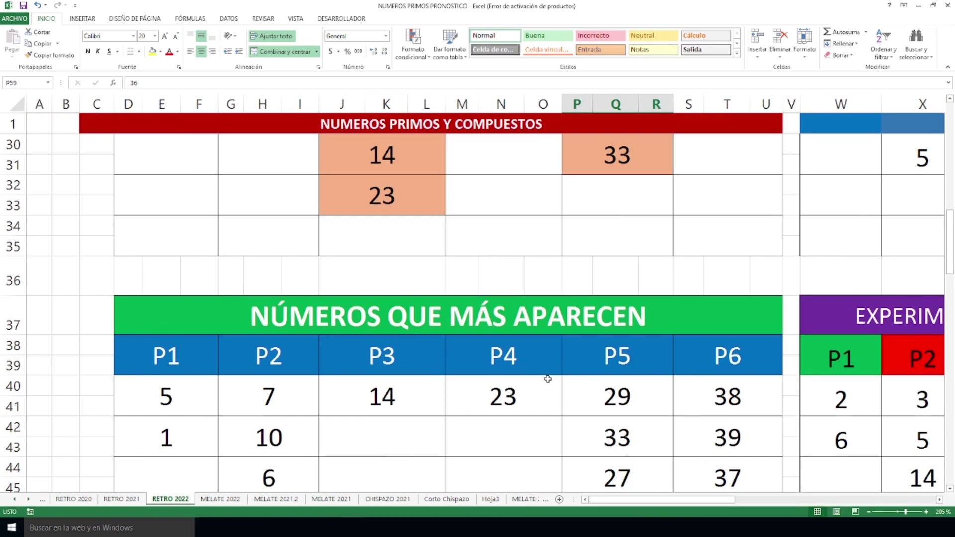
scroll(548, 379, down, 7)
scroll(547, 379, up, 1)
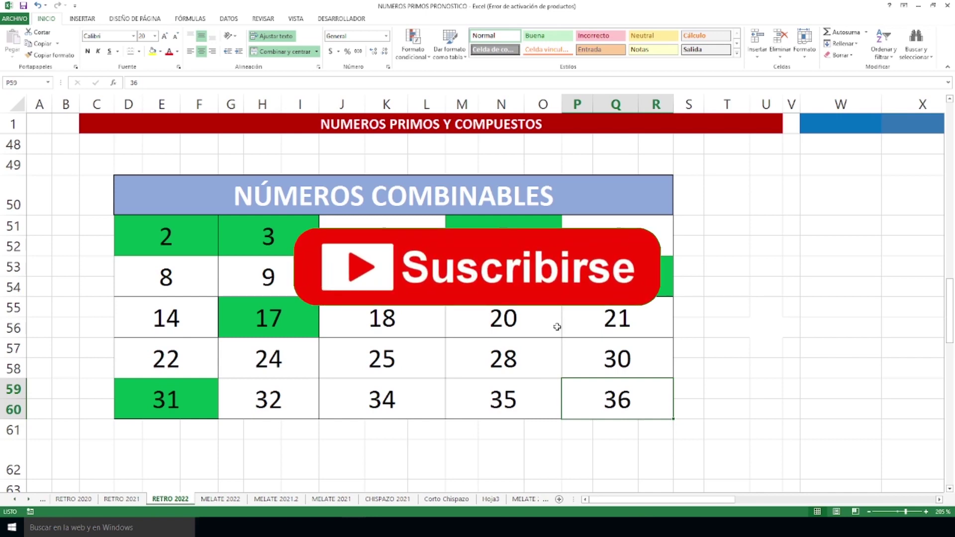
scroll(547, 362, up, 16)
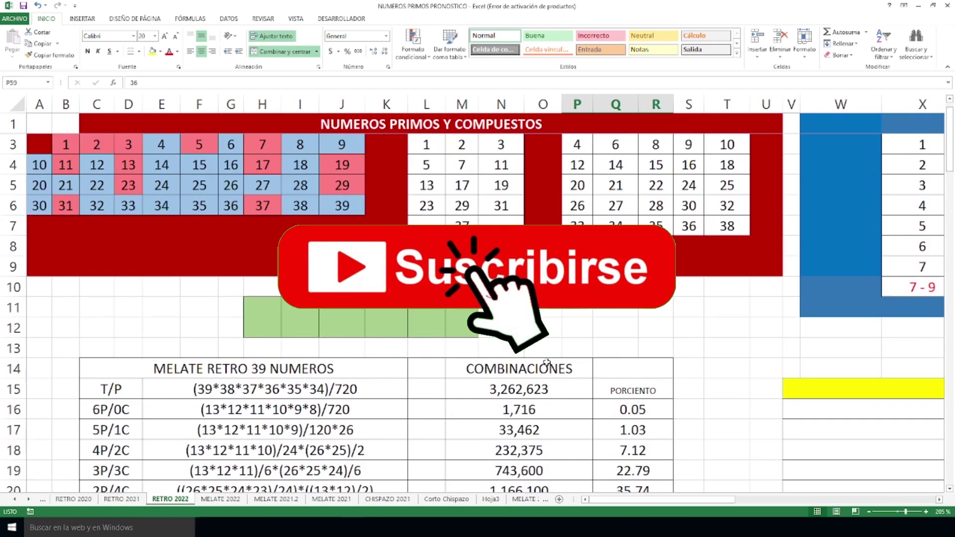